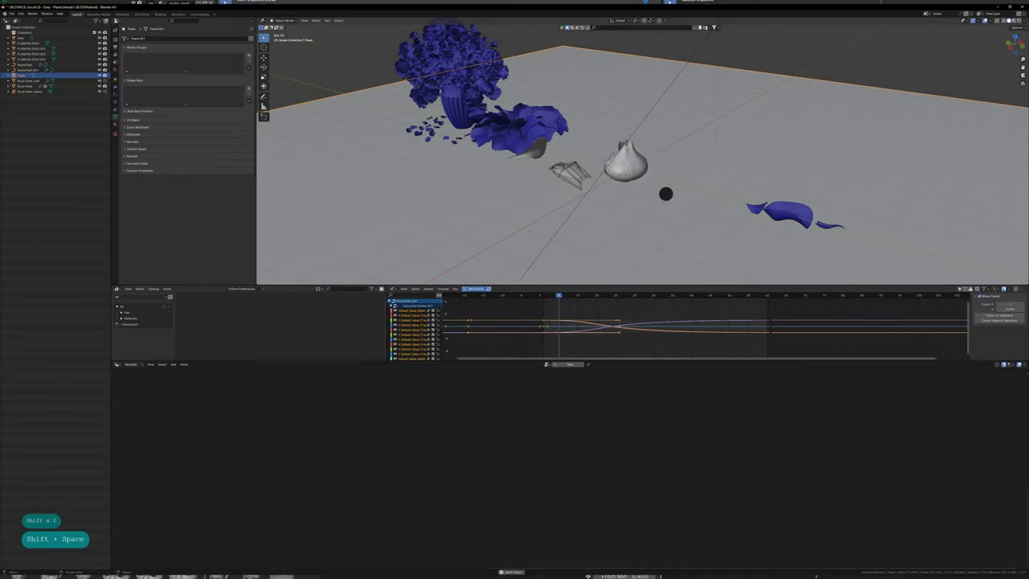
pyautogui.hotkey('shift', 'space')
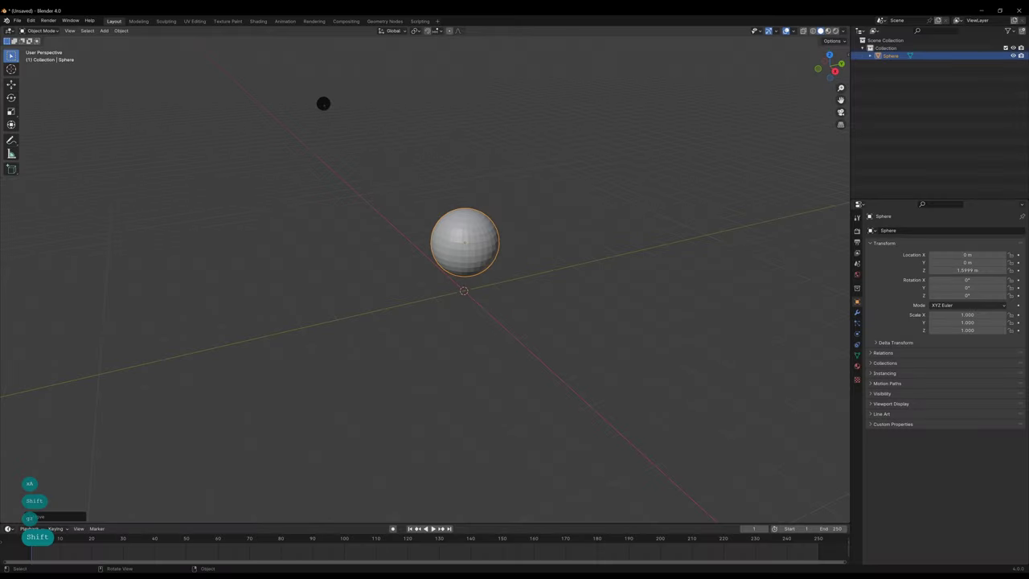
# Apply the Quick Liquid effect to the sphere
pyautogui.click(121, 30)
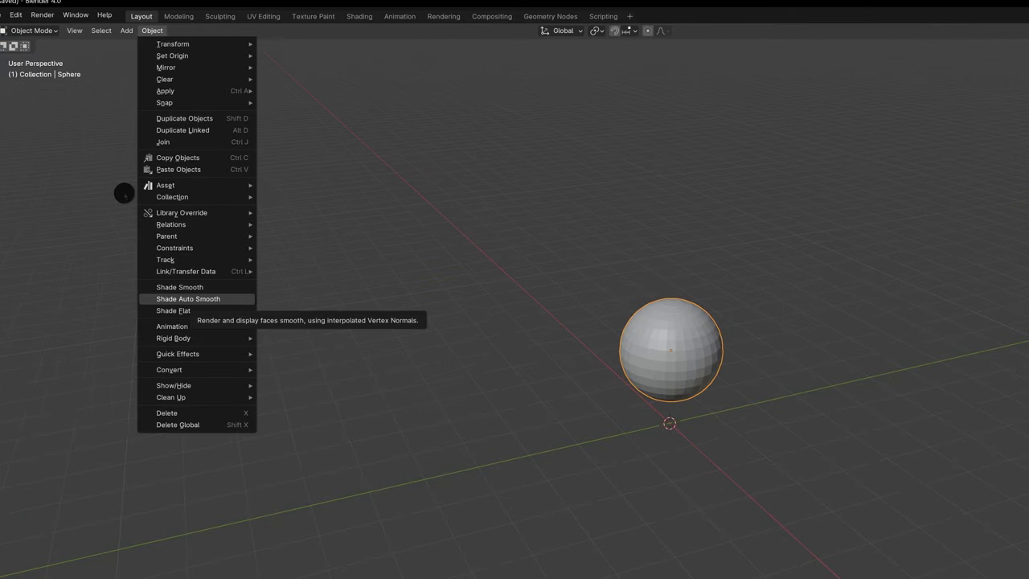
pyautogui.moveTo(178, 354)
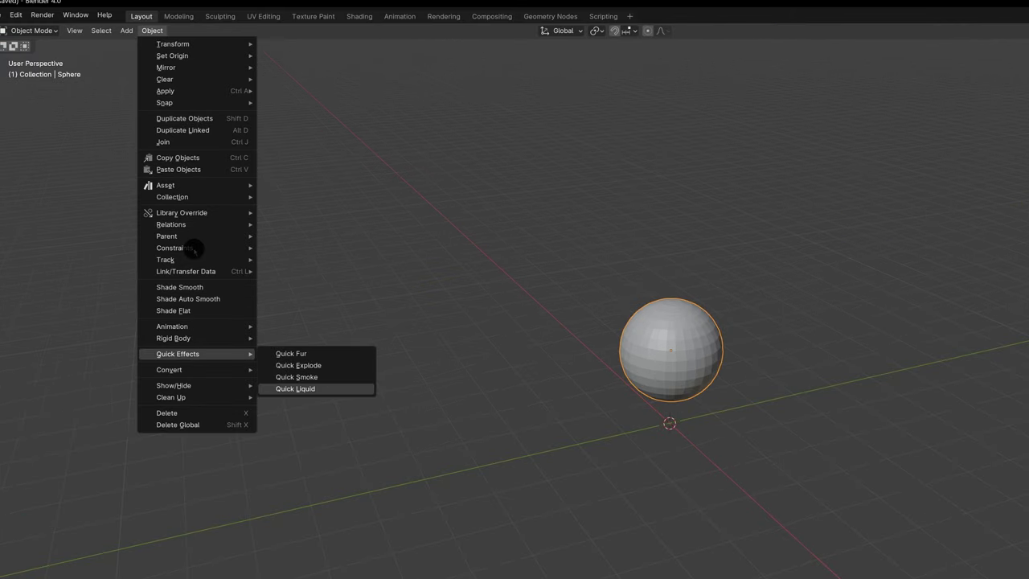
pyautogui.click(295, 388)
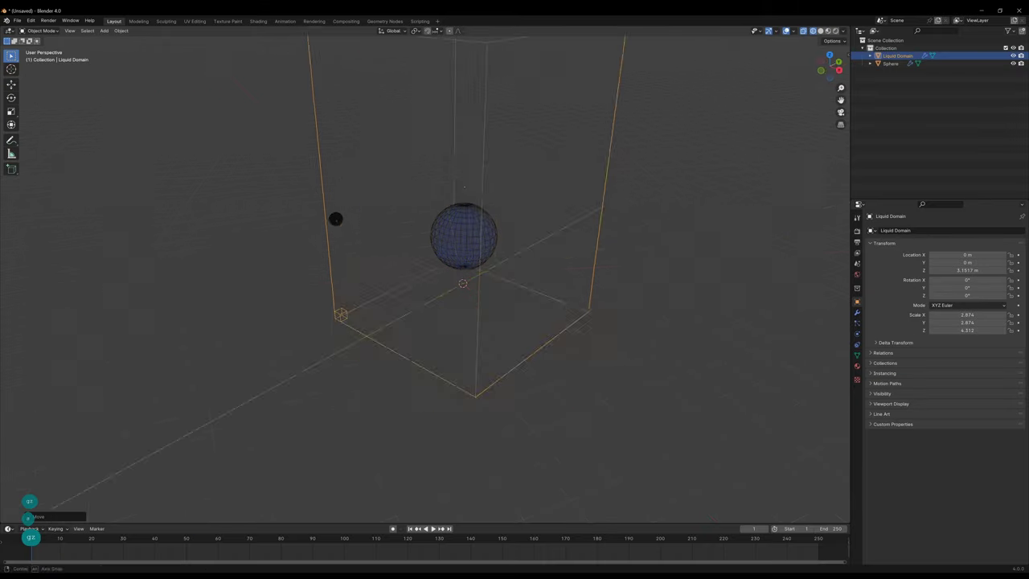
pyautogui.moveTo(335, 218); pyautogui.dragTo(287, 217, button='middle')
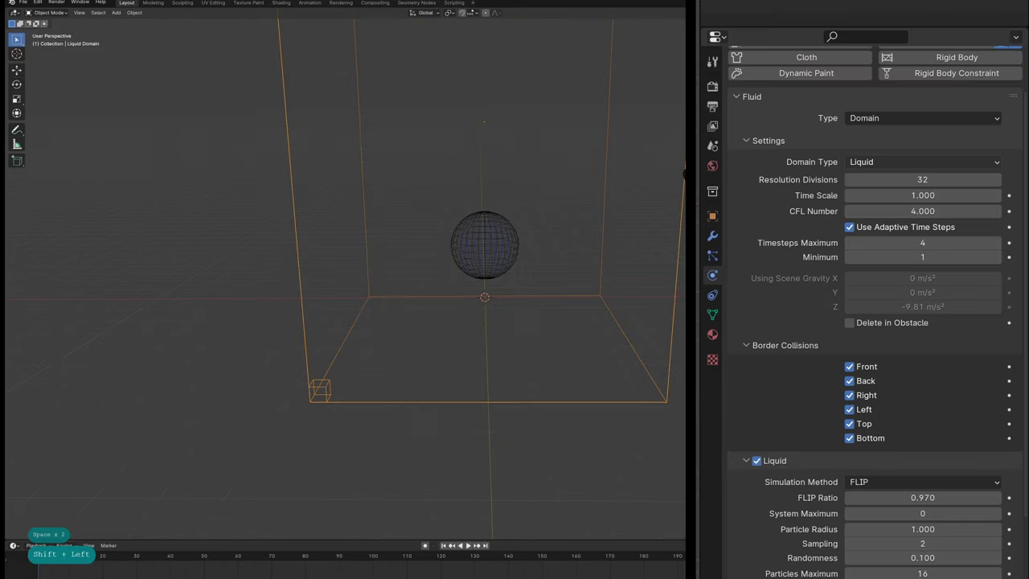
# Set the liquid domain's resolution divisions to 80 and play the simulation
pyautogui.click(922, 180)
pyautogui.write('80')
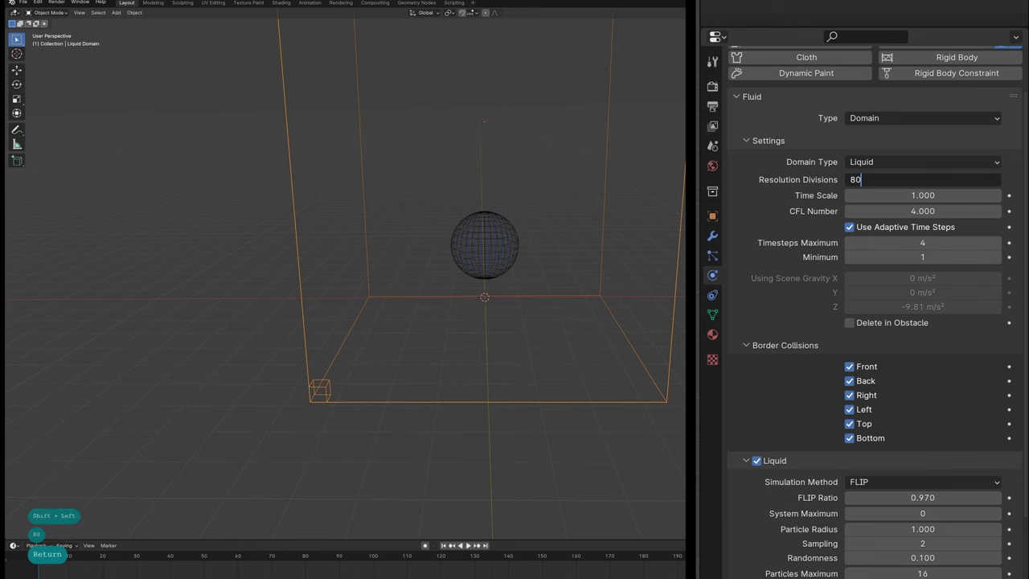
pyautogui.press('Return')
pyautogui.press('space')
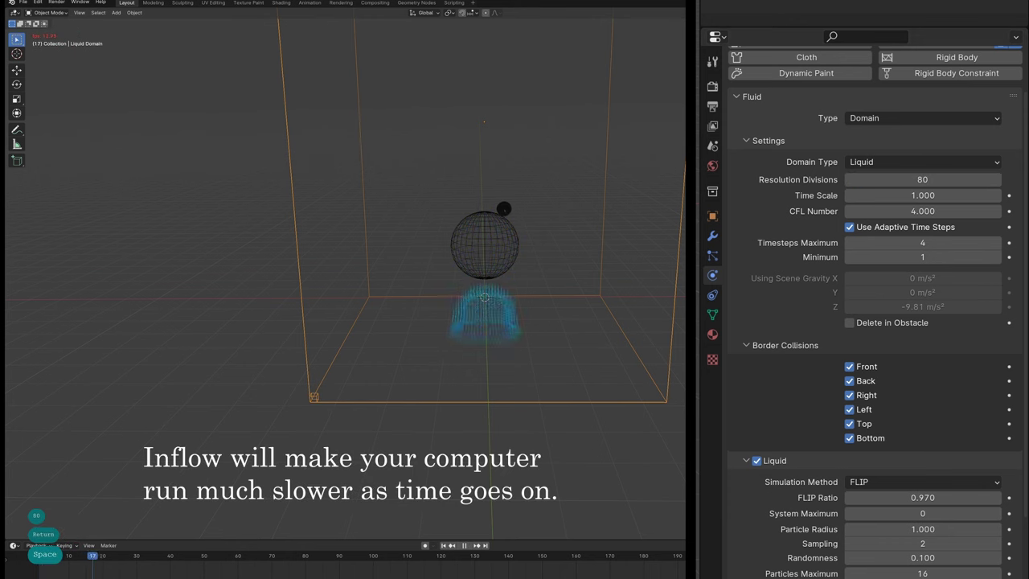
# Change the sphere's flow behavior to Inflow, then replay the simulation and return to the first frame
pyautogui.click(500, 215)
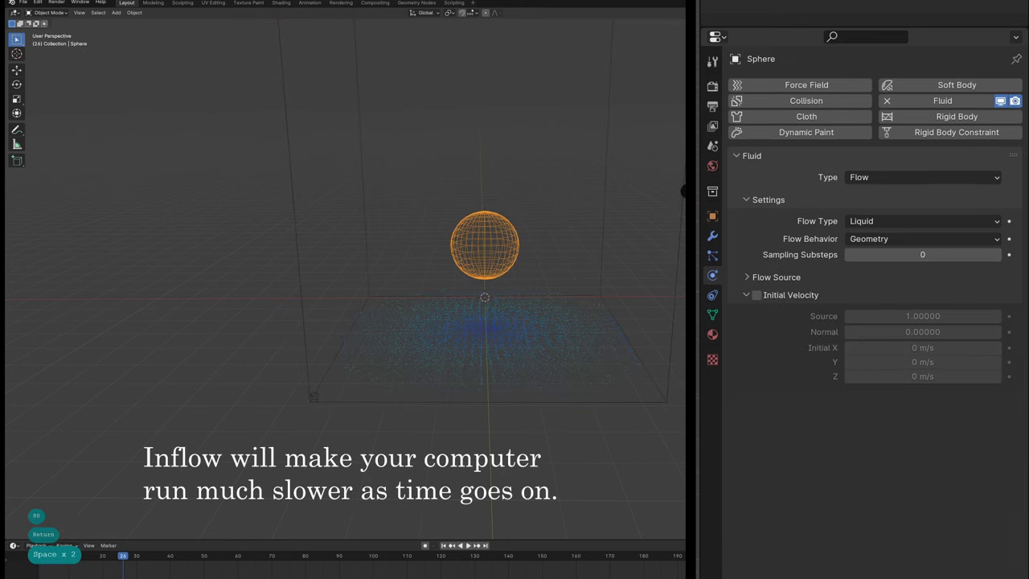
pyautogui.click(923, 221)
pyautogui.click(923, 239)
pyautogui.click(923, 255)
pyautogui.click(482, 204)
pyautogui.hotkey('shift', 'Left')
pyautogui.press('space')
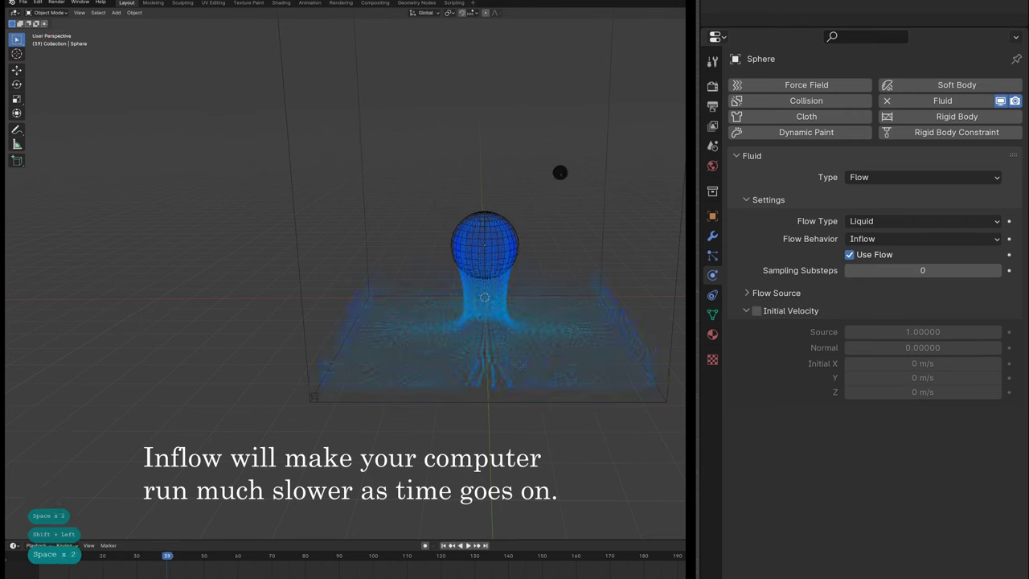
pyautogui.hotkey('shift', 'Left')
# Switch the liquid domain's simulation method to APIC
pyautogui.click(459, 259)
pyautogui.scroll(-4, 923, 362)
pyautogui.click(923, 393)
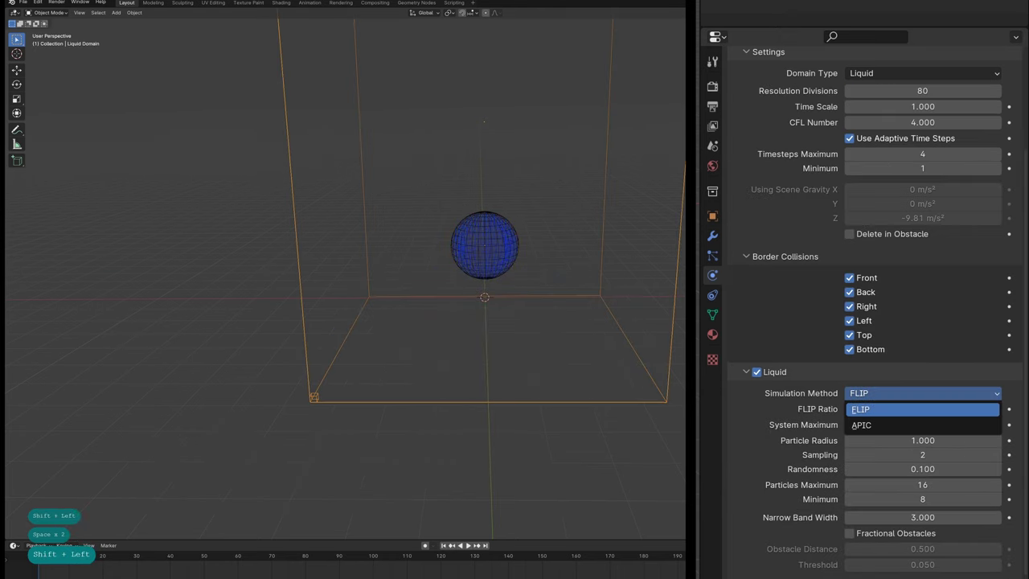
pyautogui.click(861, 425)
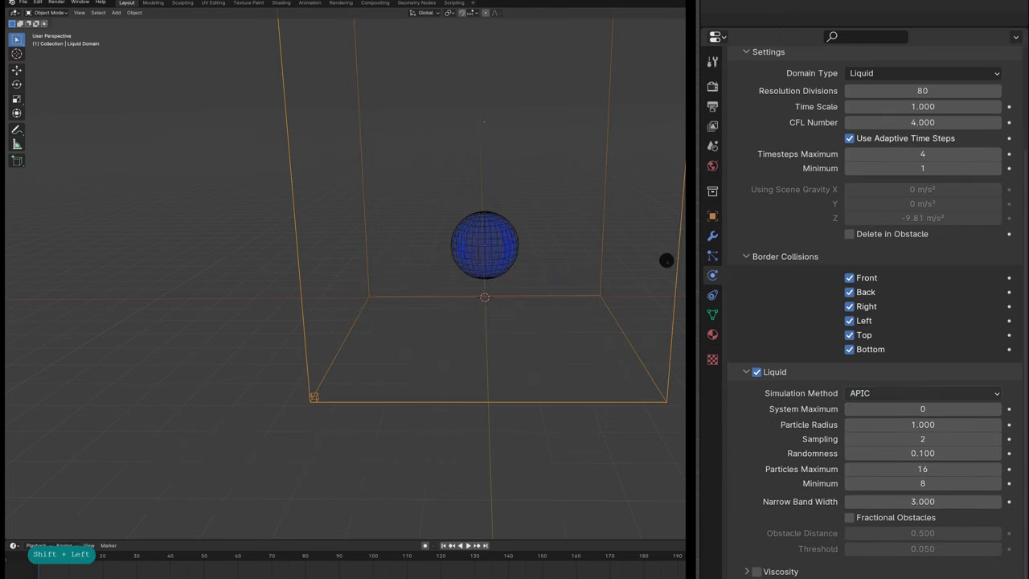
# Set the liquid domain's narrow band width to 4, then preview the simulation and return to the first frame
pyautogui.scroll(-3, 703, 241)
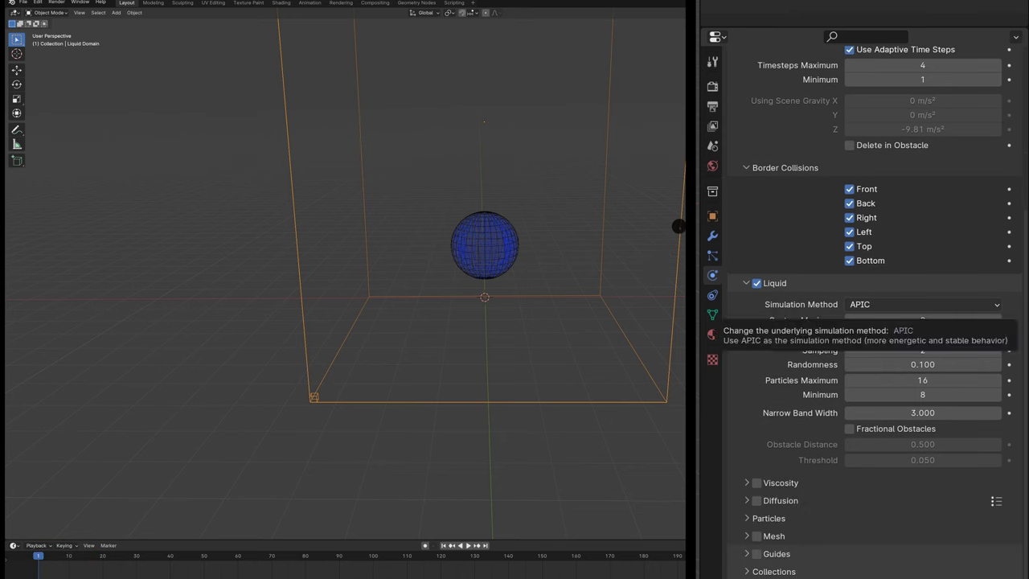
pyautogui.scroll(-2, 923, 338)
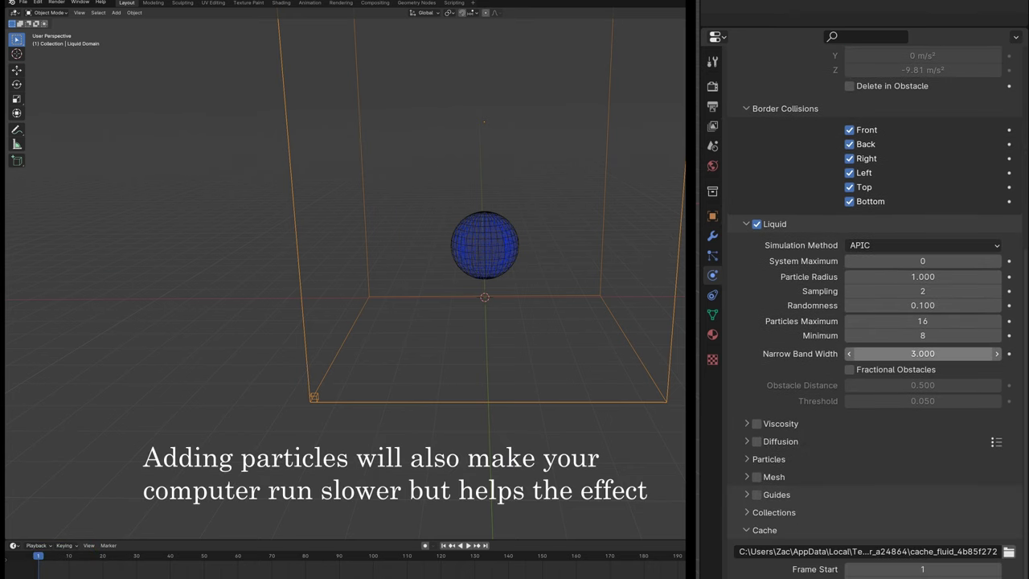
pyautogui.write('4')
pyautogui.press('Return')
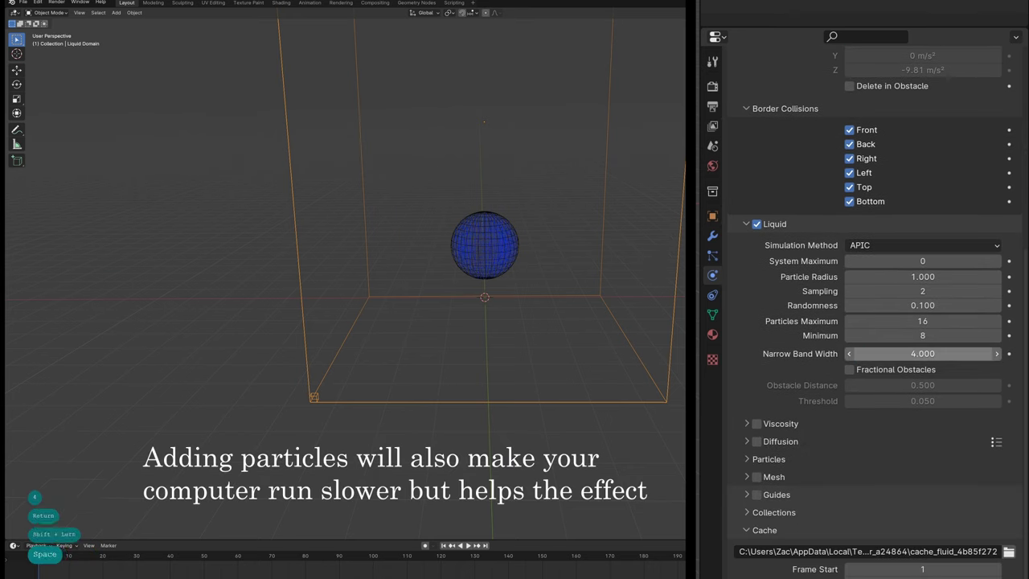
pyautogui.click(561, 242)
pyautogui.scroll(-9, 923, 338)
pyautogui.press('space')
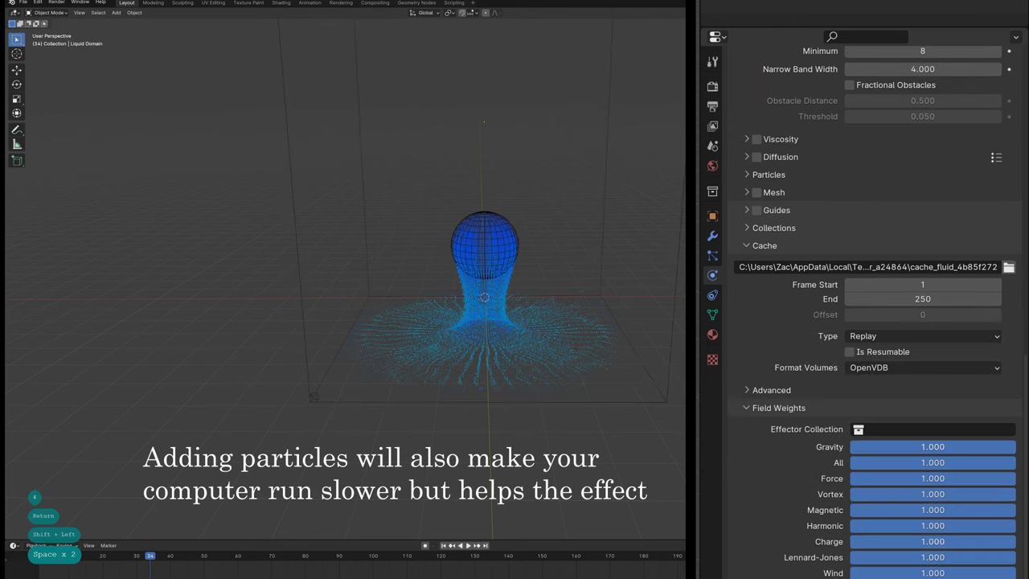
pyautogui.press('BackSpace')
pyautogui.hotkey('shift', 'Left')
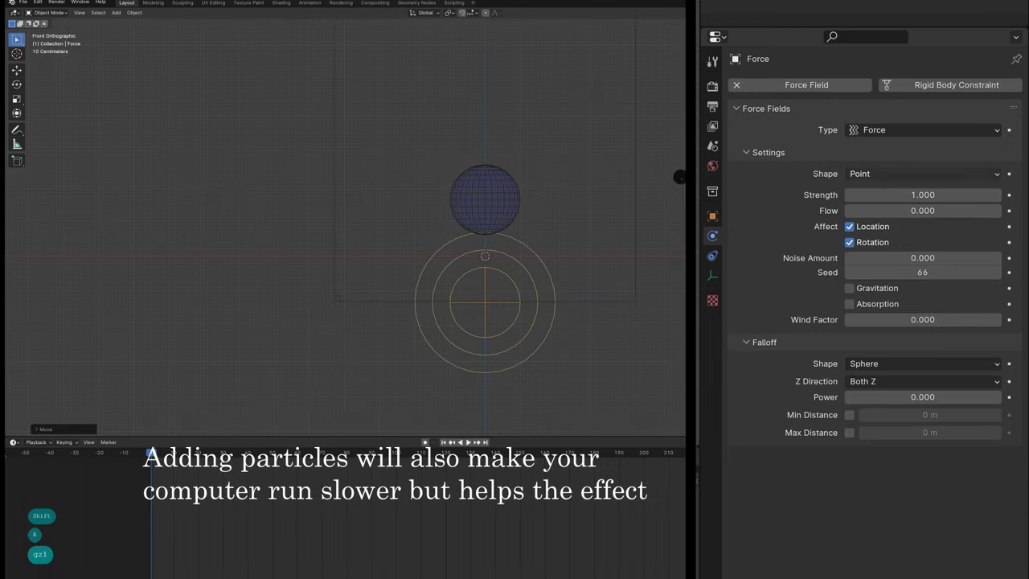
# Set the force field's strength to -15 and move it vertically to just above the sphere
pyautogui.click(922, 195)
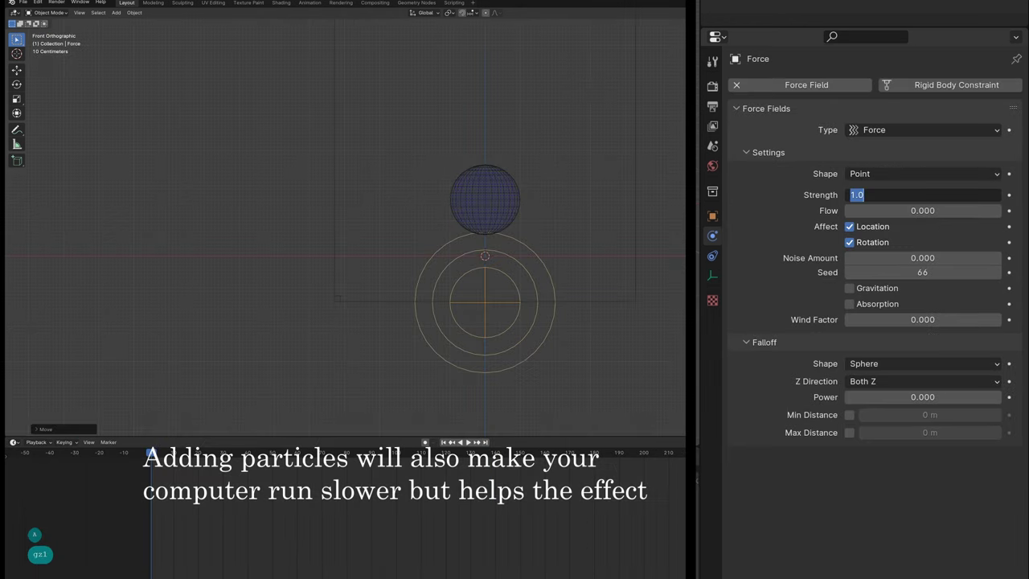
pyautogui.write('-15')
pyautogui.press('Return')
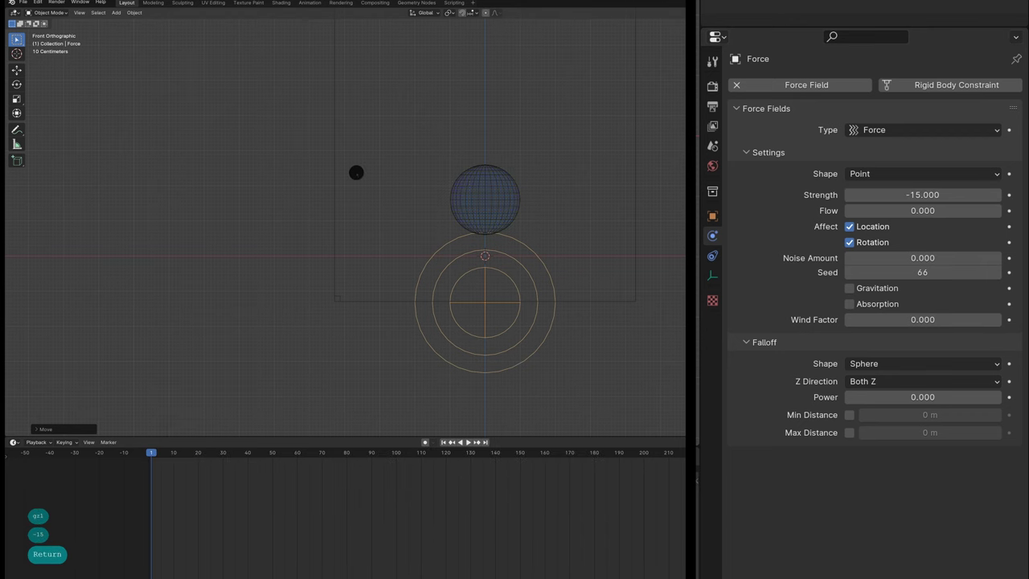
pyautogui.press('z')
pyautogui.click(408, 17)
pyautogui.keyDown('shift'); pyautogui.moveTo(409, 104); pyautogui.dragTo(415, 161, button='middle'); pyautogui.keyUp('shift')
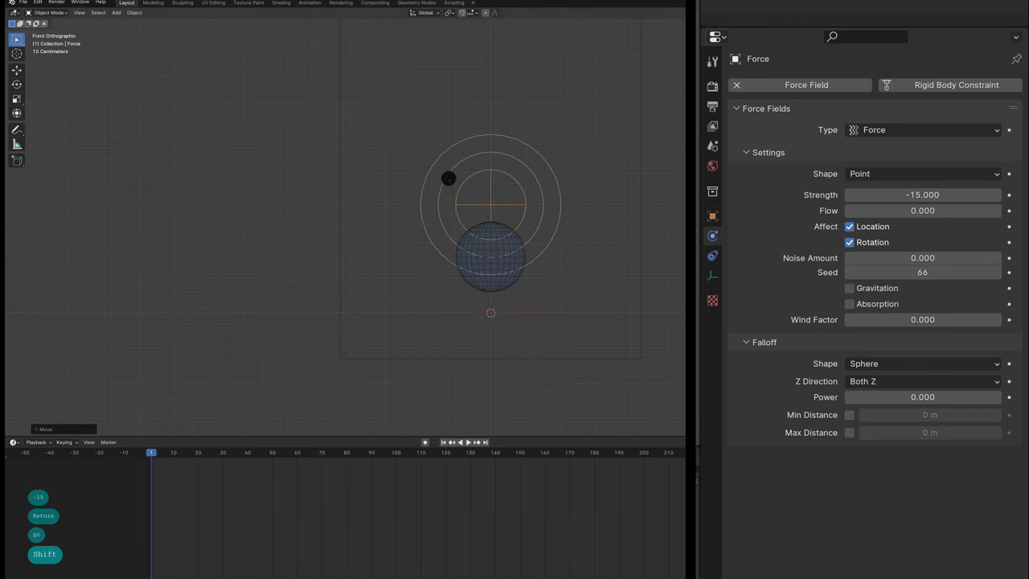
# Scale the liquid domain wider along the X and Y axes
pyautogui.click(431, 168)
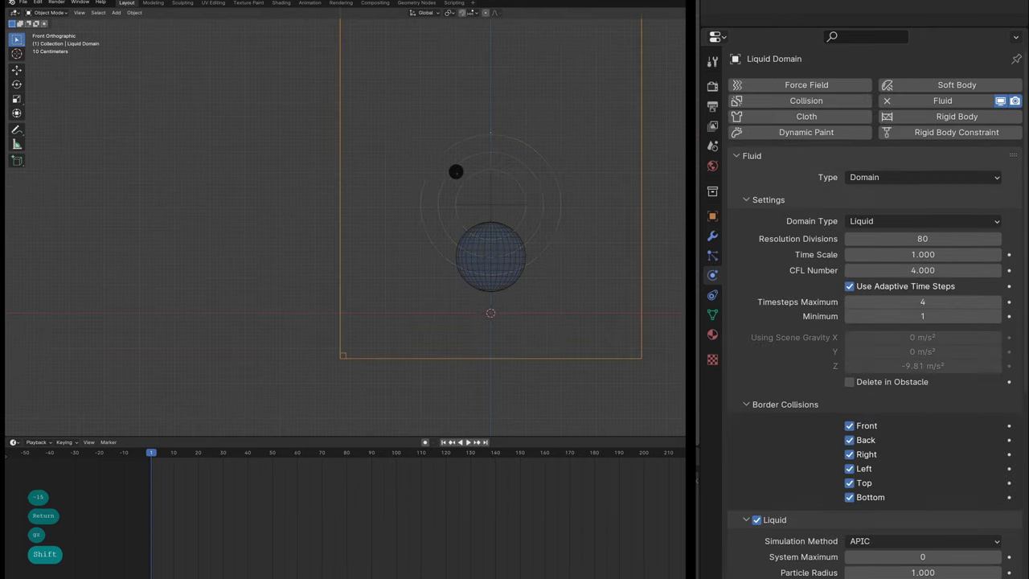
pyautogui.press('s')
pyautogui.press('x')
pyautogui.click(516, 174)
pyautogui.moveTo(517, 174); pyautogui.dragTo(462, 191, button='middle')
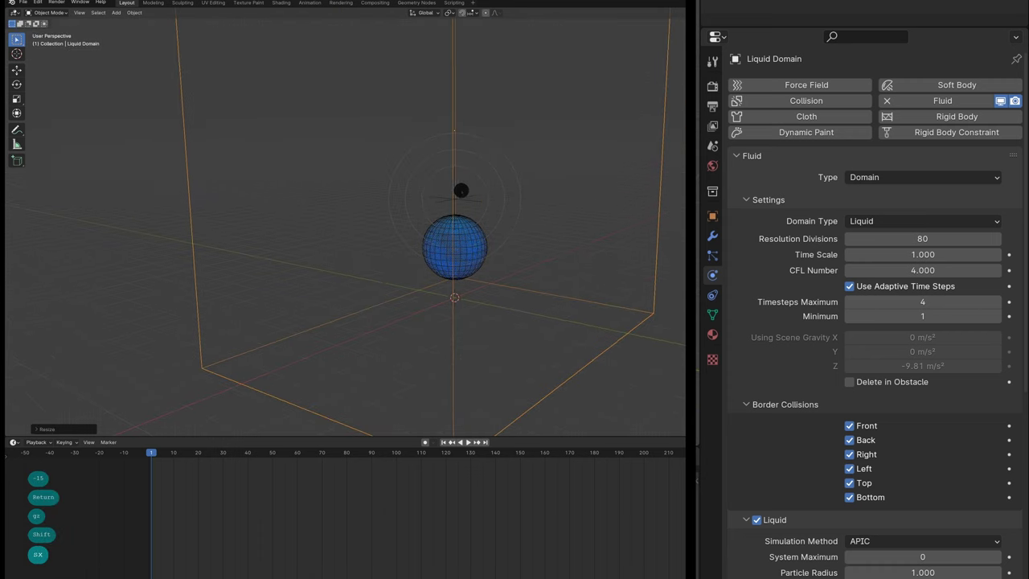
pyautogui.press('s')
pyautogui.press('y')
pyautogui.click(475, 200)
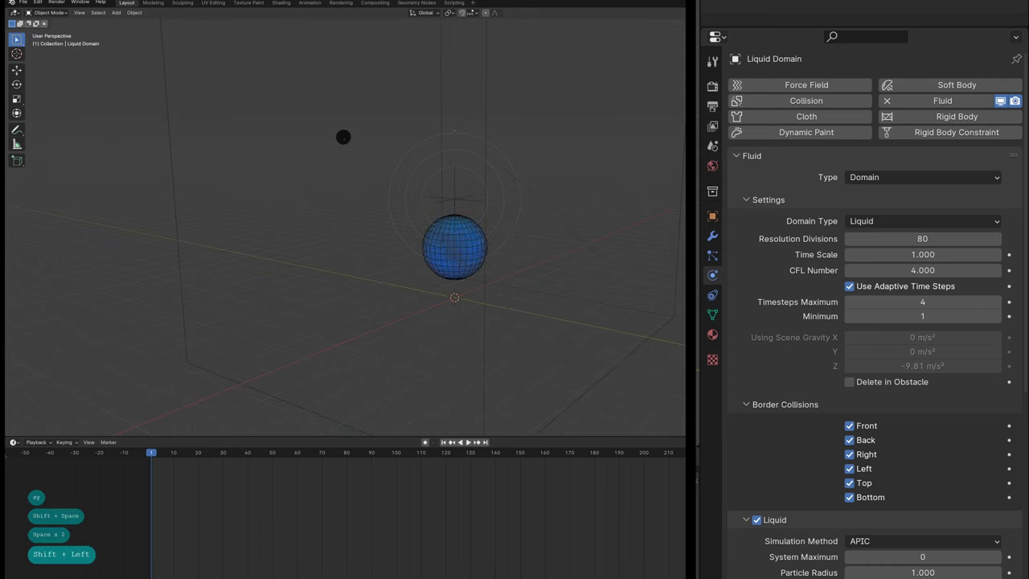
# Raise the force field along the Z axis to well above the sphere
pyautogui.click(344, 138)
pyautogui.press('g')
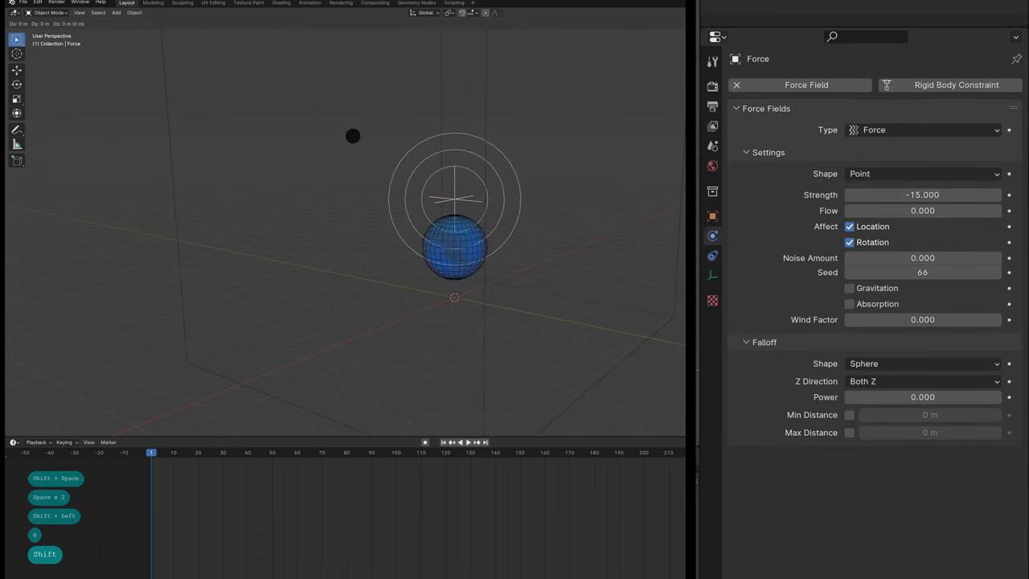
pyautogui.press('shift')
pyautogui.press('z')
pyautogui.click(367, 40)
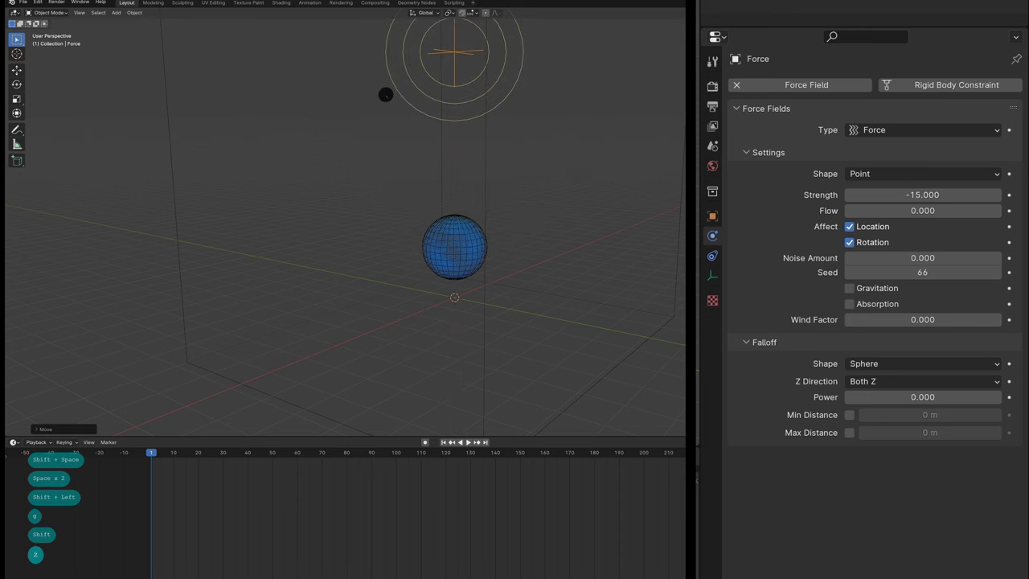
# Duplicate the force field and move the copy down the Z axis to just above the sphere
pyautogui.hotkey('shift', 'd')
pyautogui.press('g')
pyautogui.press('z')
pyautogui.click(466, 179)
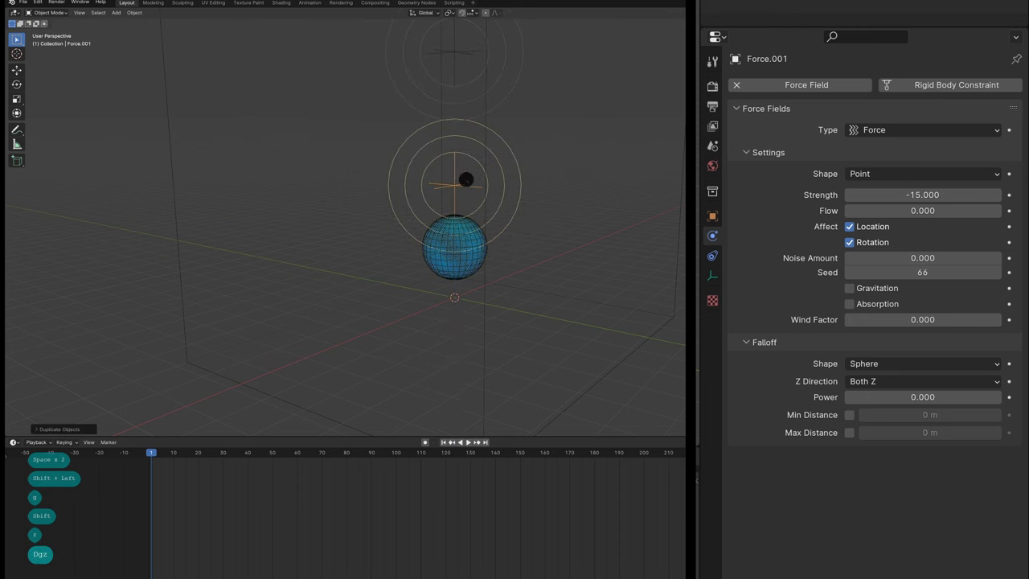
# Set the lower force field's strength to 20 and preview the simulation
pyautogui.click(923, 194)
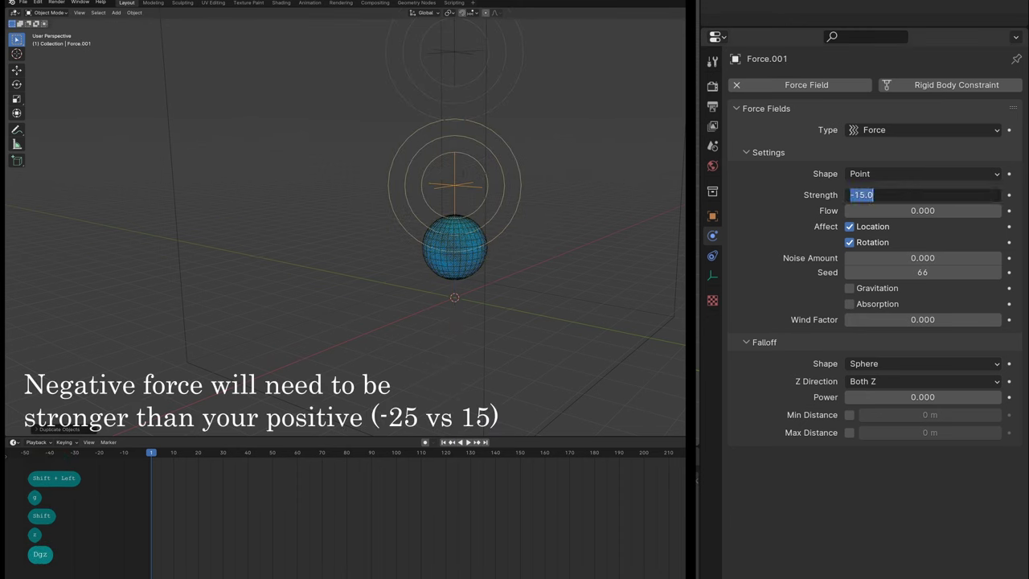
pyautogui.write('20')
pyautogui.press('Return')
pyautogui.hotkey('shift', 'Left')
pyautogui.press('space')
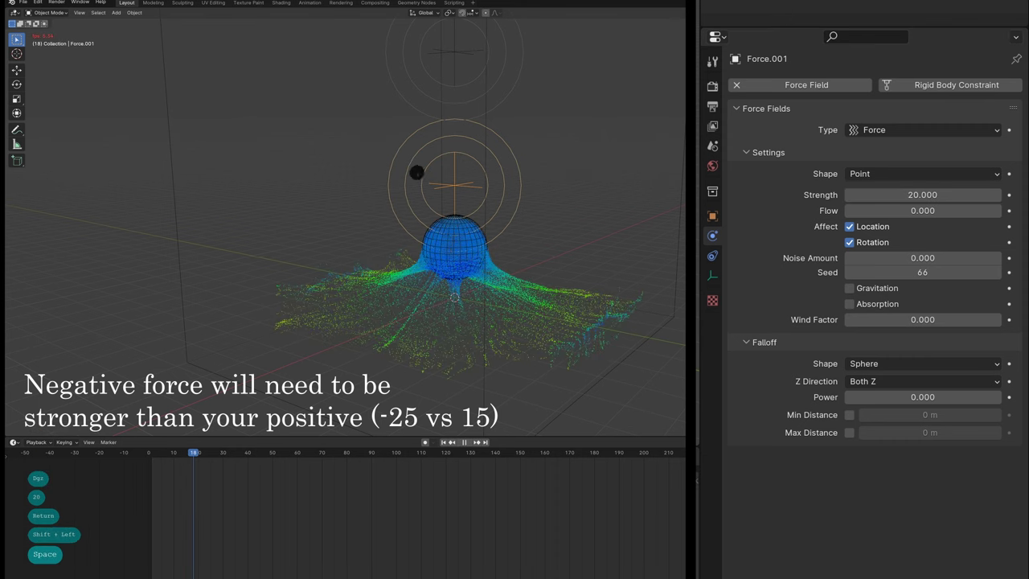
pyautogui.press('space')
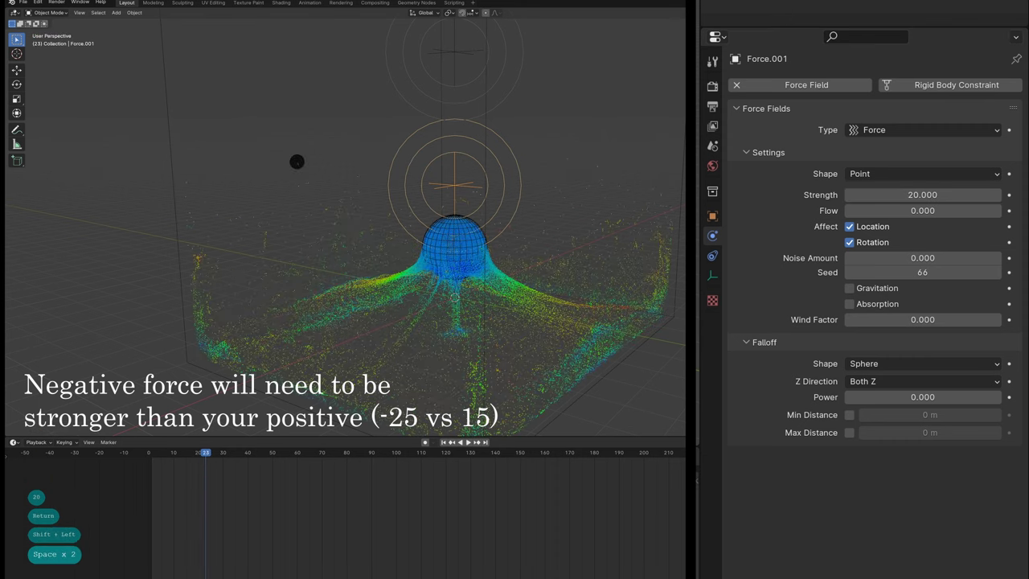
# Scale the inflow sphere down to about half its size and return to the first frame
pyautogui.click(297, 161)
pyautogui.click(449, 213)
pyautogui.press('s')
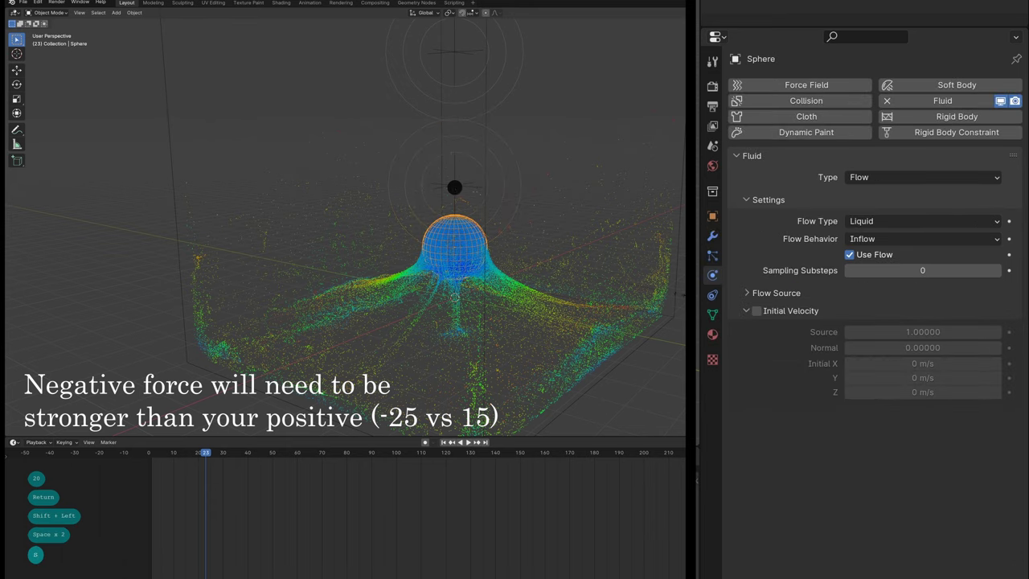
pyautogui.click(374, 165)
pyautogui.hotkey('shift', 'Left')
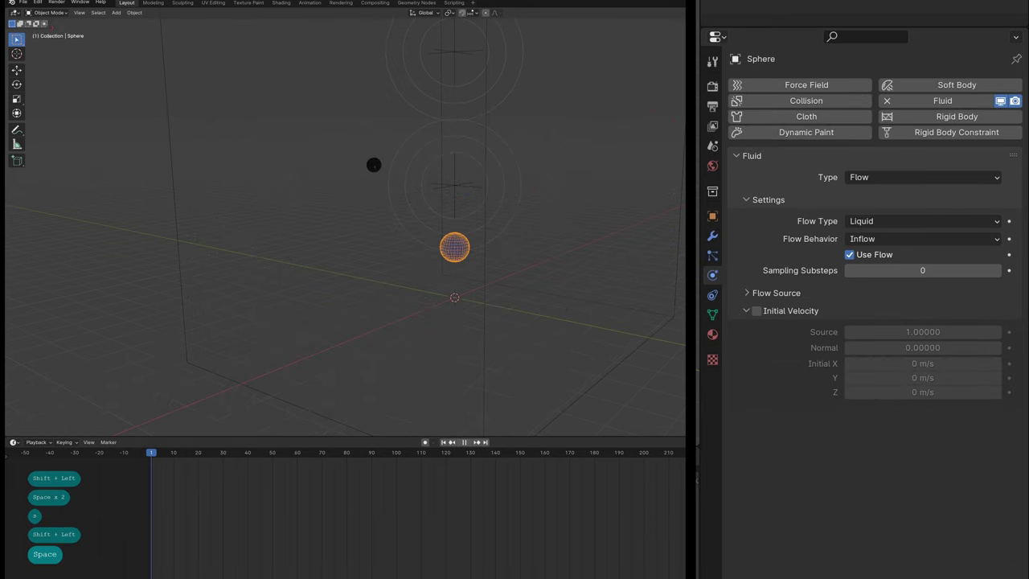
# Set the lower force field's strength to 10 and preview the simulation
pyautogui.click(337, 56)
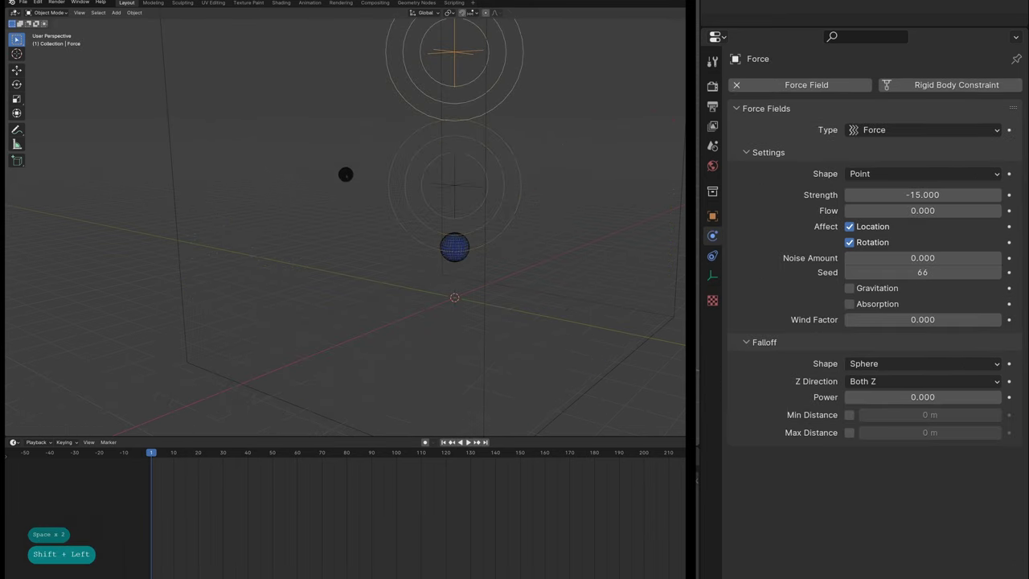
pyautogui.click(922, 195)
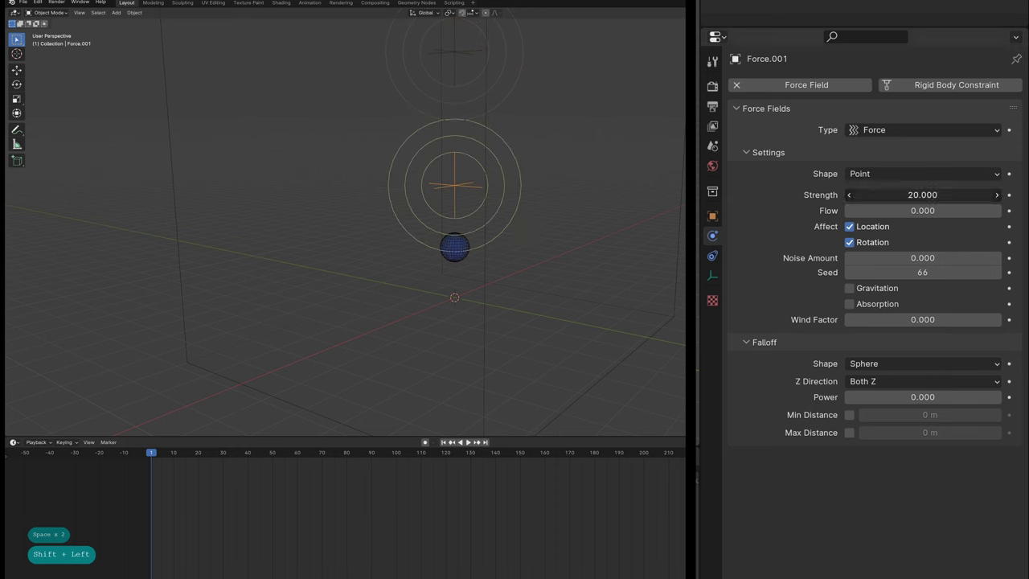
pyautogui.write('10')
pyautogui.press('Return')
pyautogui.press('space')
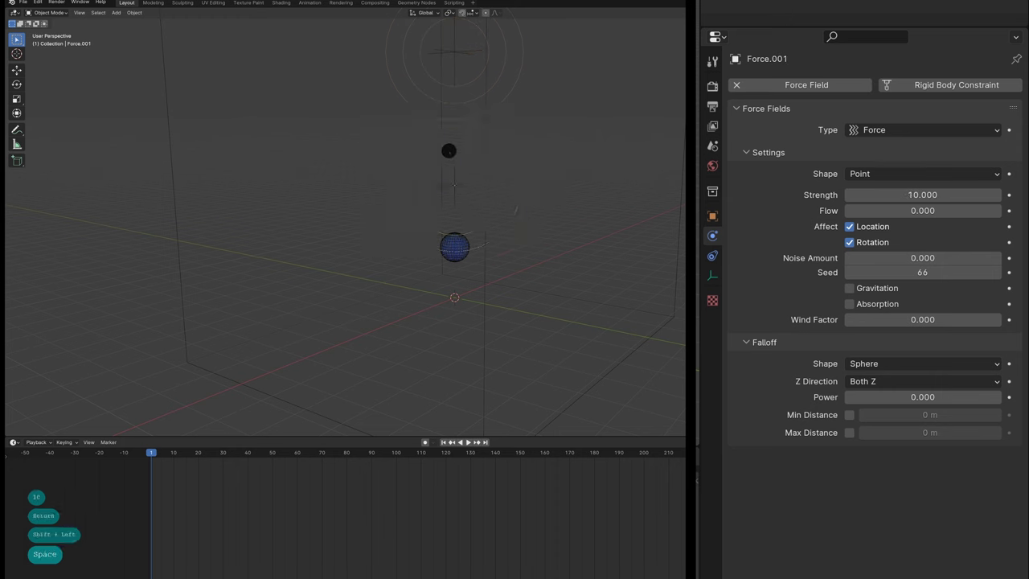
pyautogui.press('space')
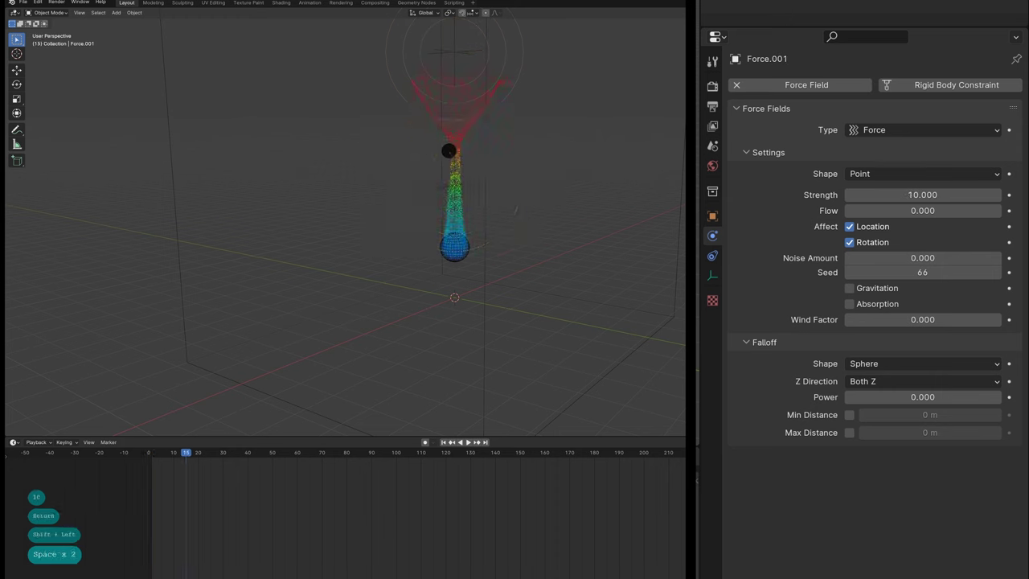
# Return to the first frame and set the upper force field's flow to 1
pyautogui.hotkey('shift', 'Left')
pyautogui.click(454, 86)
pyautogui.click(922, 210)
pyautogui.write('1')
pyautogui.press('Return')
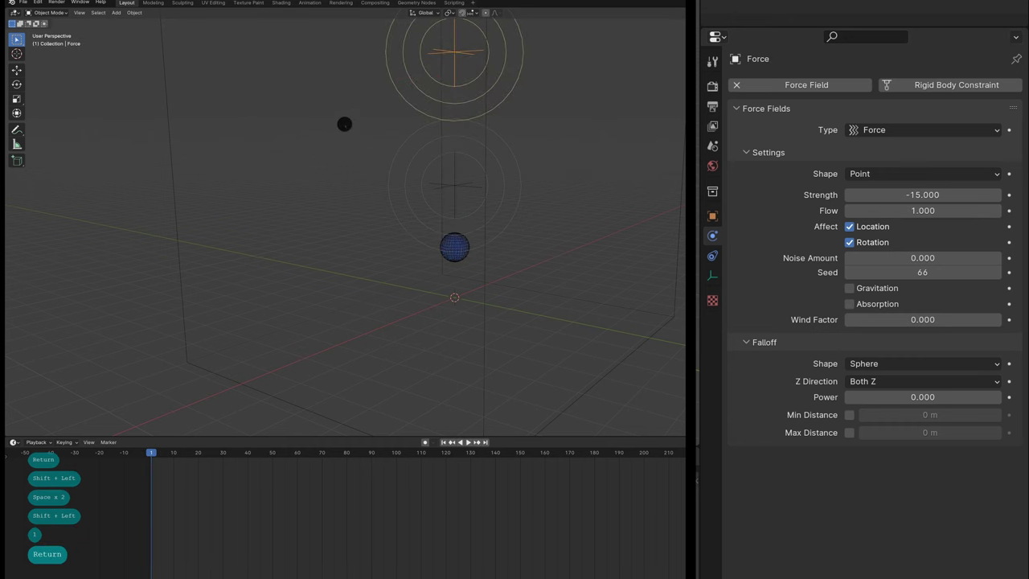
# Set the lower force field's flow to 1 and the liquid domain's time scale to 0.5, and preview the simulation
pyautogui.click(454, 185)
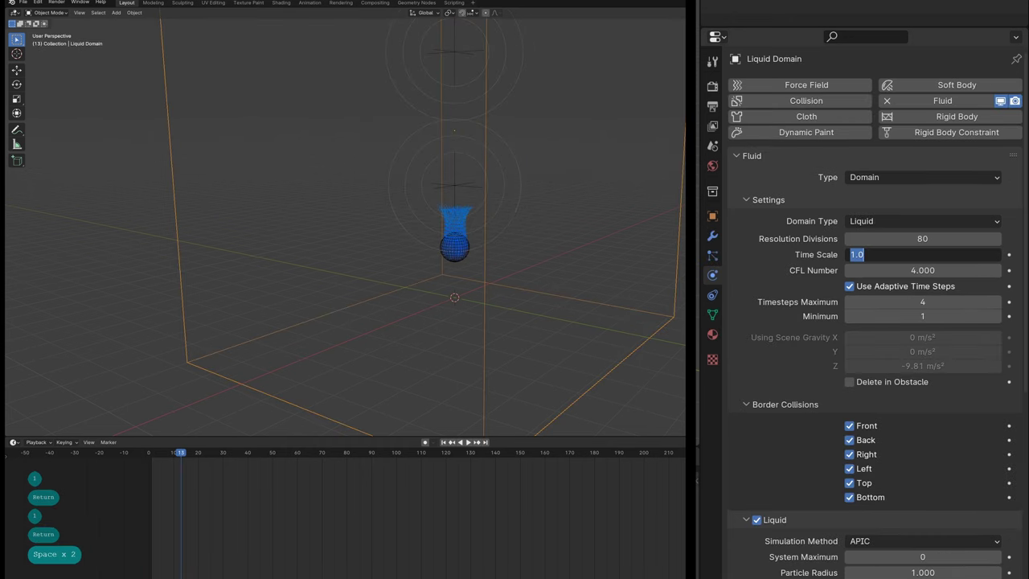
pyautogui.write('.5')
pyautogui.press('Return')
pyautogui.hotkey('shift', 'Left')
pyautogui.press('space')
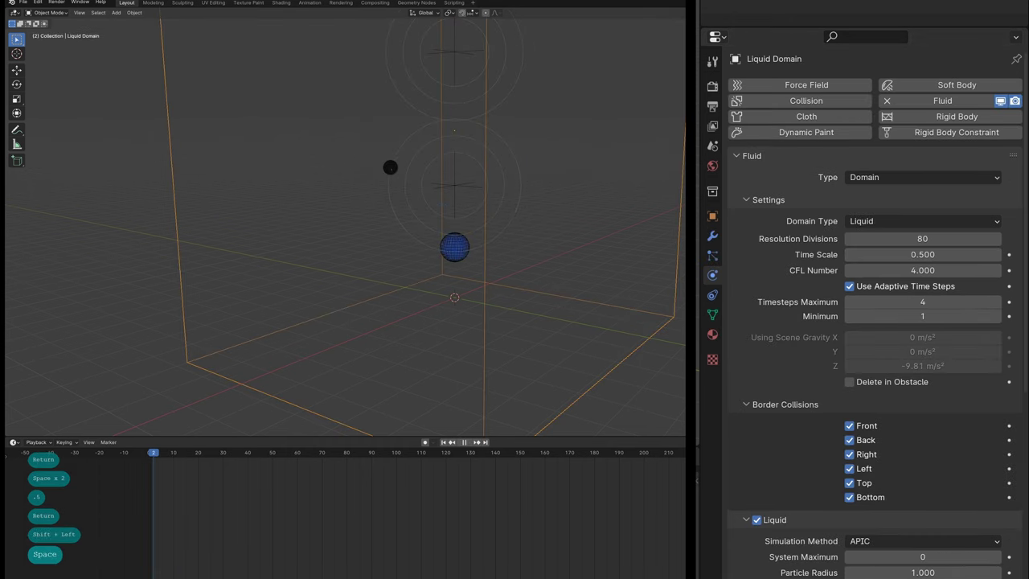
pyautogui.press('space')
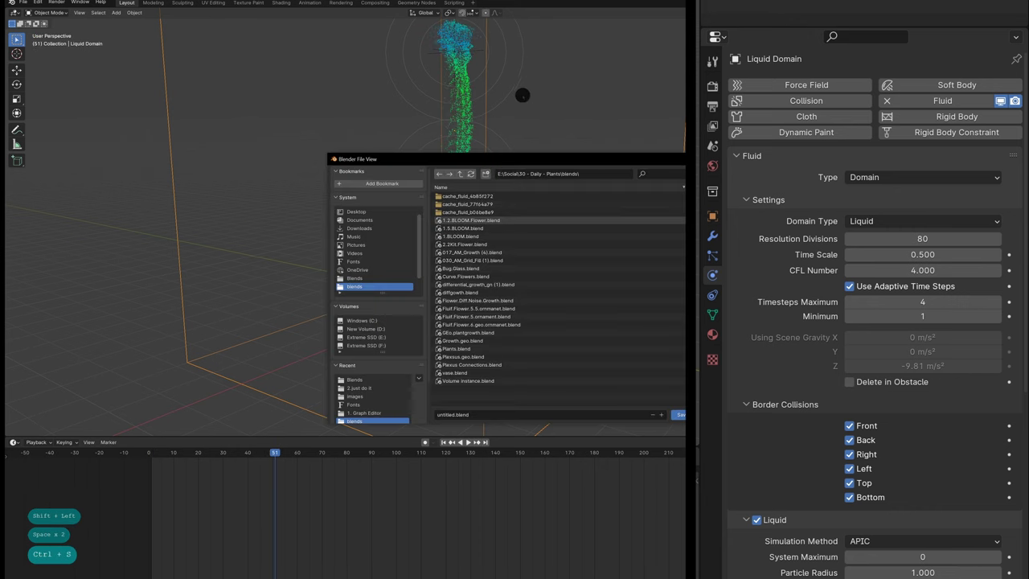
# Save the project file in the blends folder and browse the force field types available to add
pyautogui.press('Return')
pyautogui.hotkey('shift', 'a')
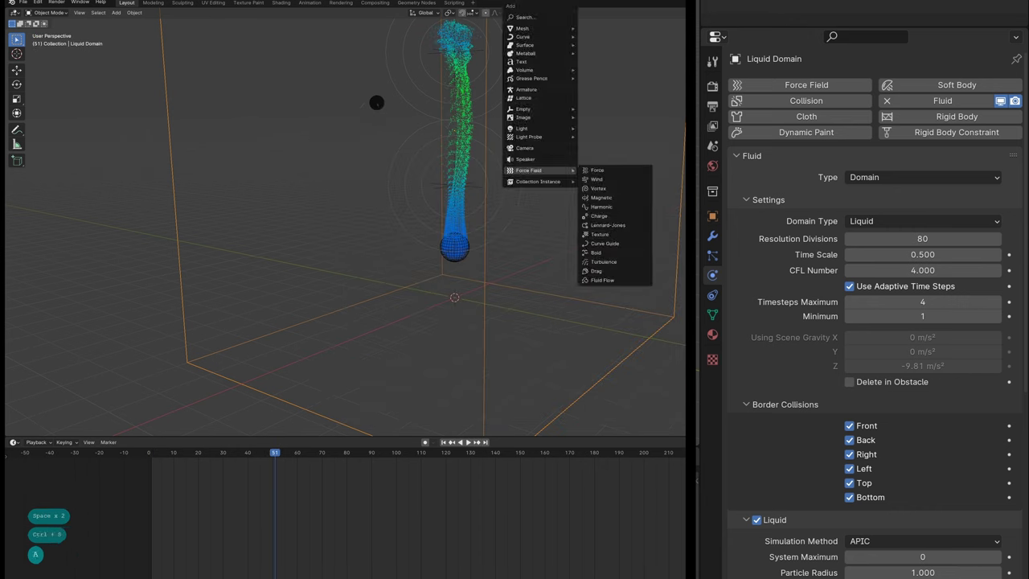
pyautogui.moveTo(523, 28)
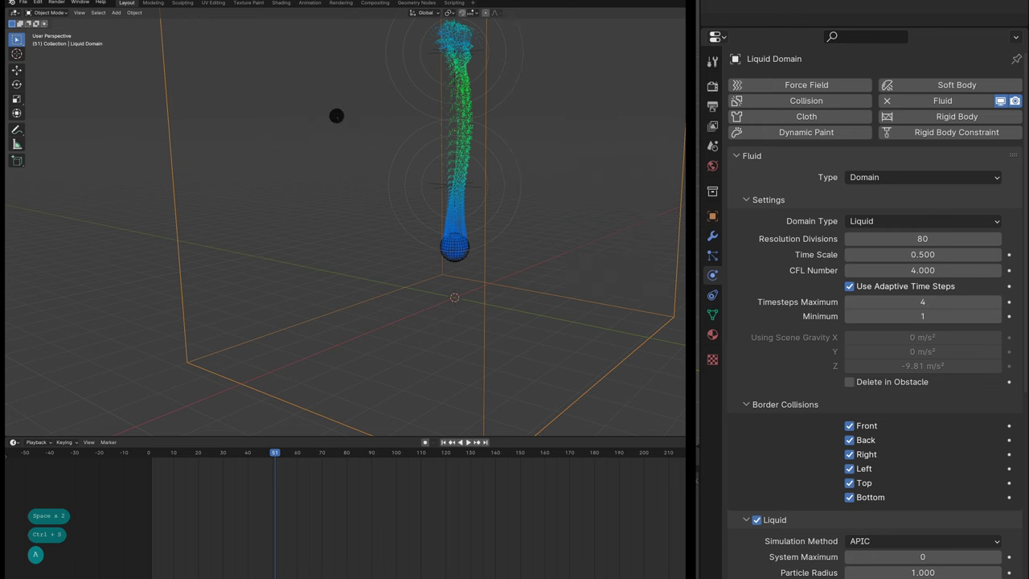
# Limit the lower force field to a maximum distance of about 2.06 m and raise it slightly along Z in front view
pyautogui.click(455, 185)
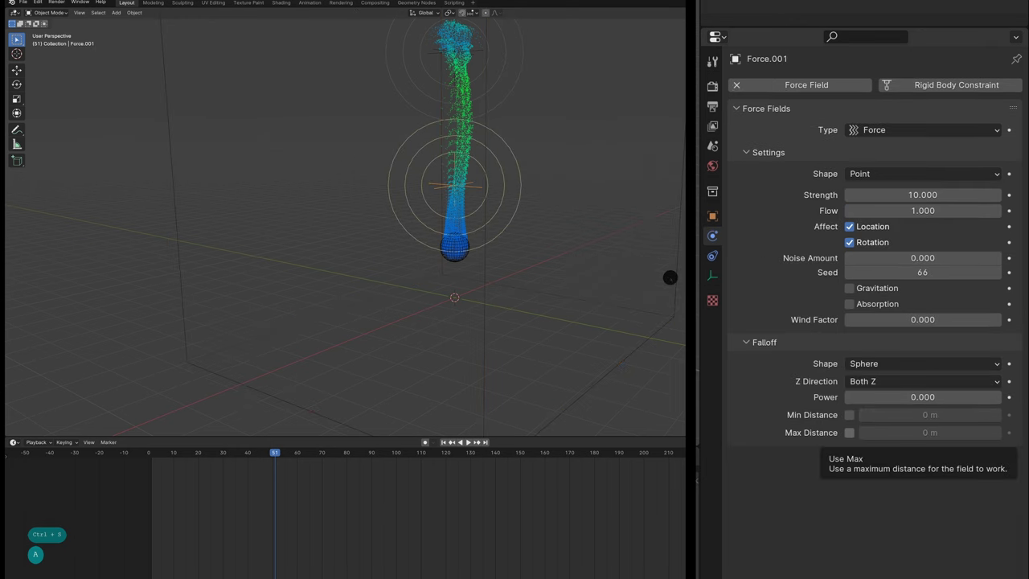
pyautogui.click(849, 432)
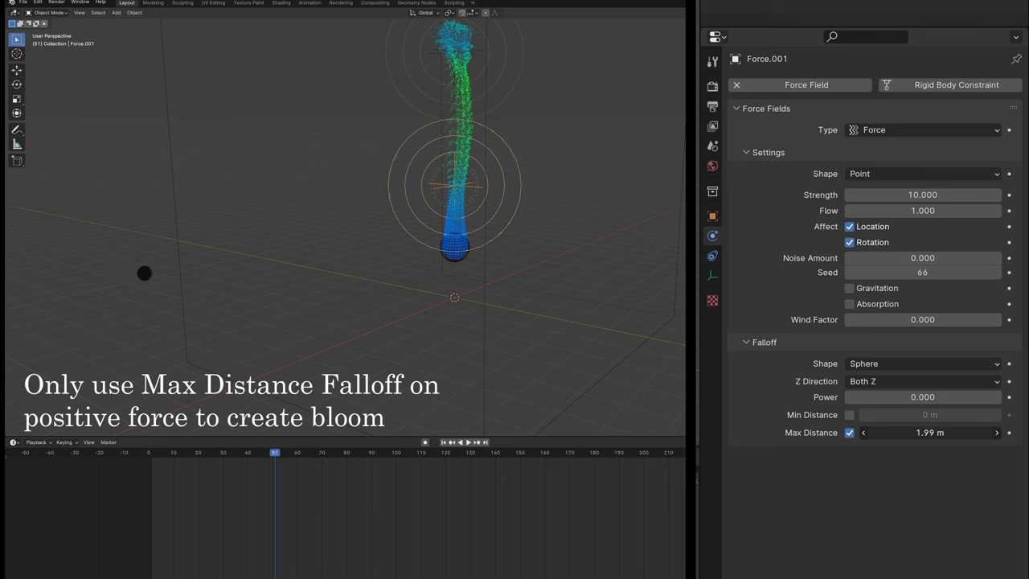
pyautogui.moveTo(929, 432); pyautogui.dragTo(941, 432)
pyautogui.press('KP_1')
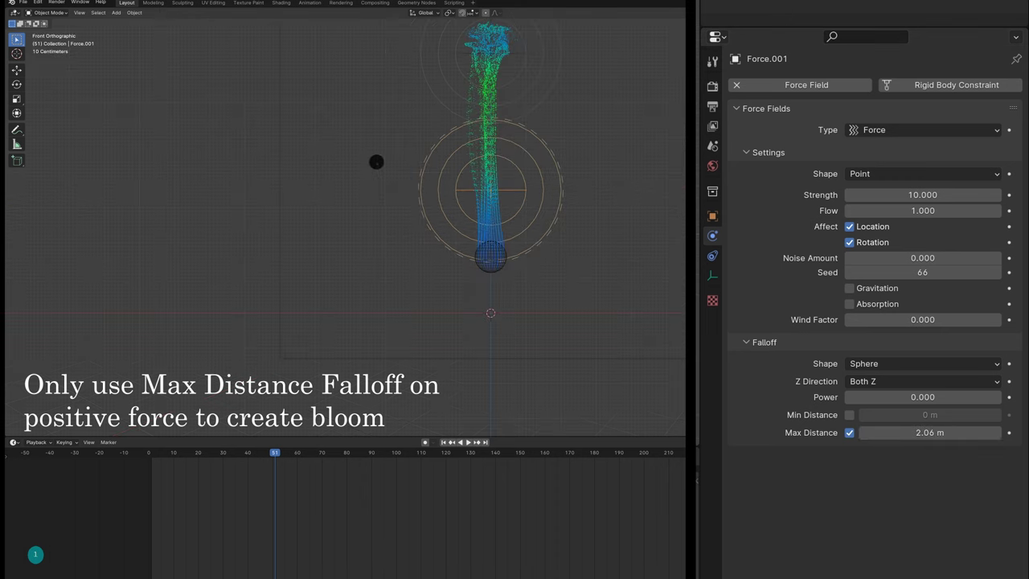
pyautogui.press('z')
pyautogui.click(377, 155)
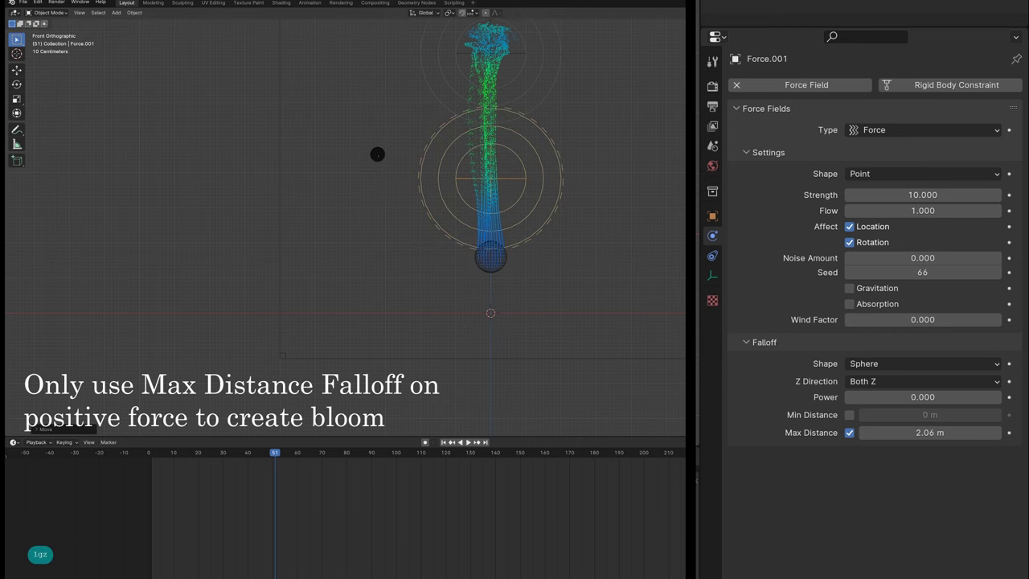
# Set the lower force field's strength to 35, preview the simulation from an angle and return to the first frame
pyautogui.scroll(4, 346, 172)
pyautogui.keyDown('shift'); pyautogui.moveTo(376, 154); pyautogui.dragTo(345, 174, button='middle'); pyautogui.keyUp('shift')
pyautogui.click(922, 194)
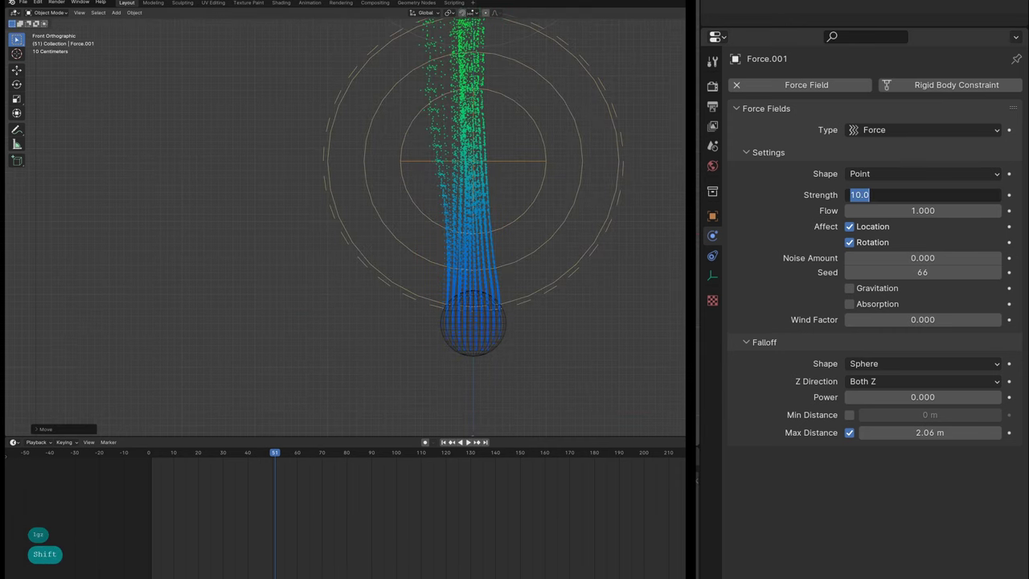
pyautogui.write('35')
pyautogui.press('Return')
pyautogui.hotkey('shift', 'Left')
pyautogui.press('space')
pyautogui.press('space')
pyautogui.moveTo(482, 201); pyautogui.dragTo(384, 134, button='middle')
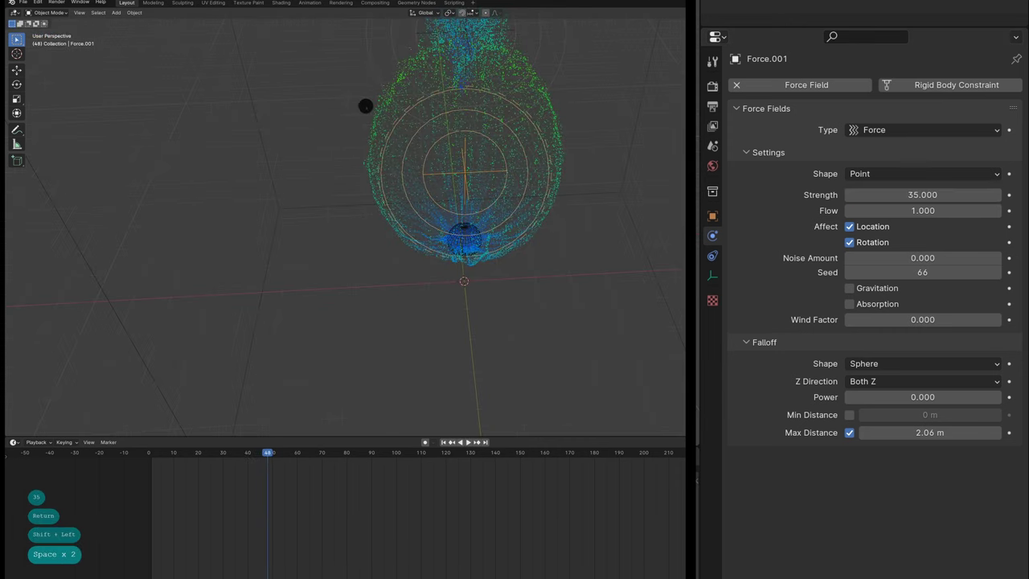
pyautogui.hotkey('shift', 'Left')
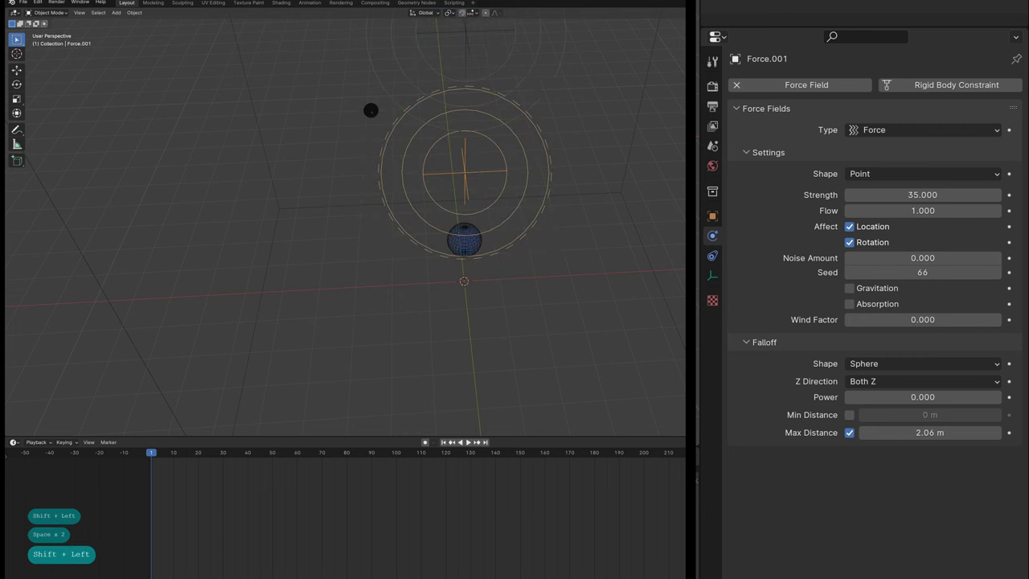
pyautogui.moveTo(405, 120); pyautogui.dragTo(391, 141, button='middle')
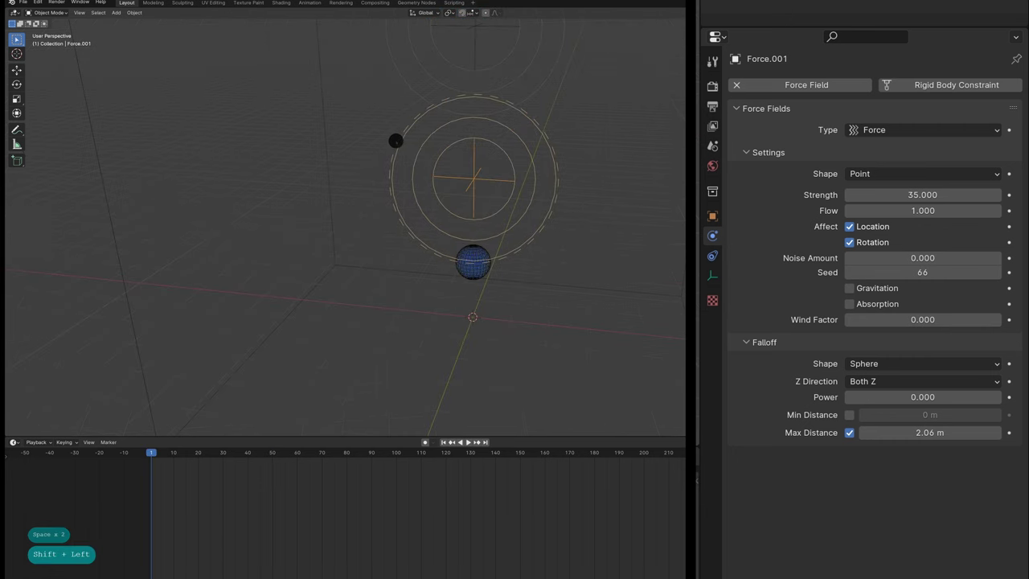
pyautogui.press('1')
pyautogui.press('s')
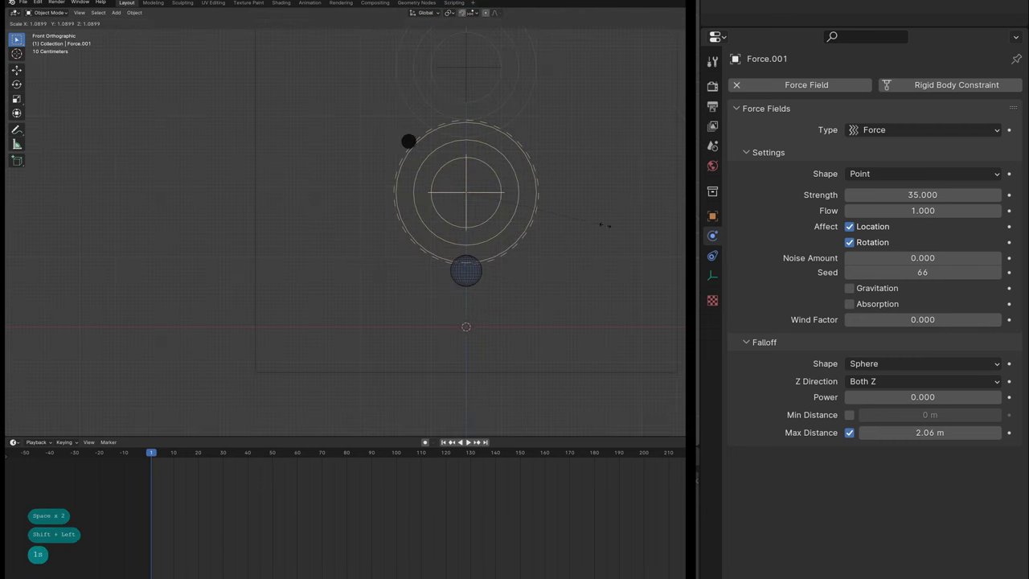
pyautogui.click(643, 227)
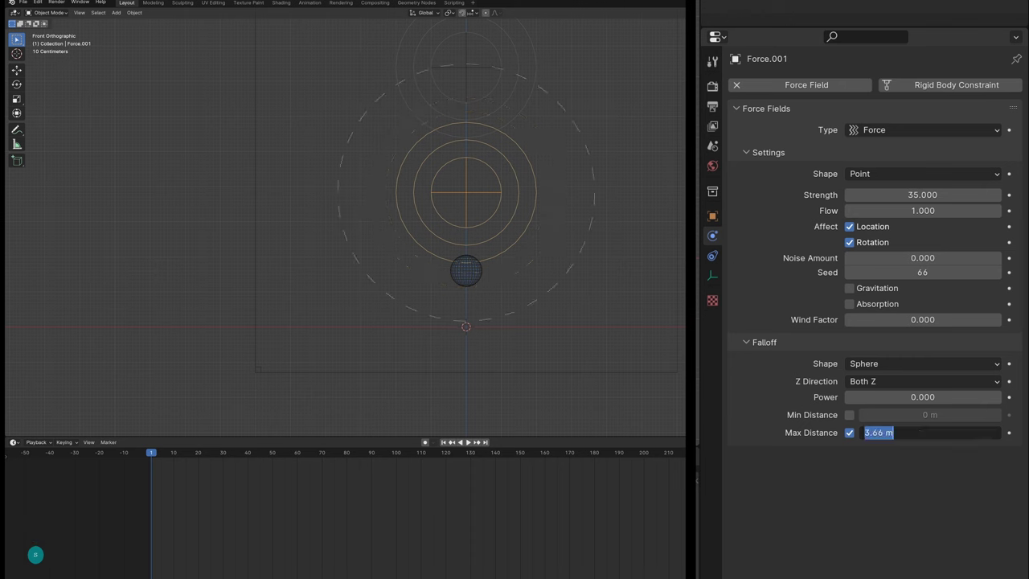
# Set the lower force field's maximum distance to 3.5 m and raise it along Z until its range just reaches the inflow sphere
pyautogui.write('5')
pyautogui.press('Return')
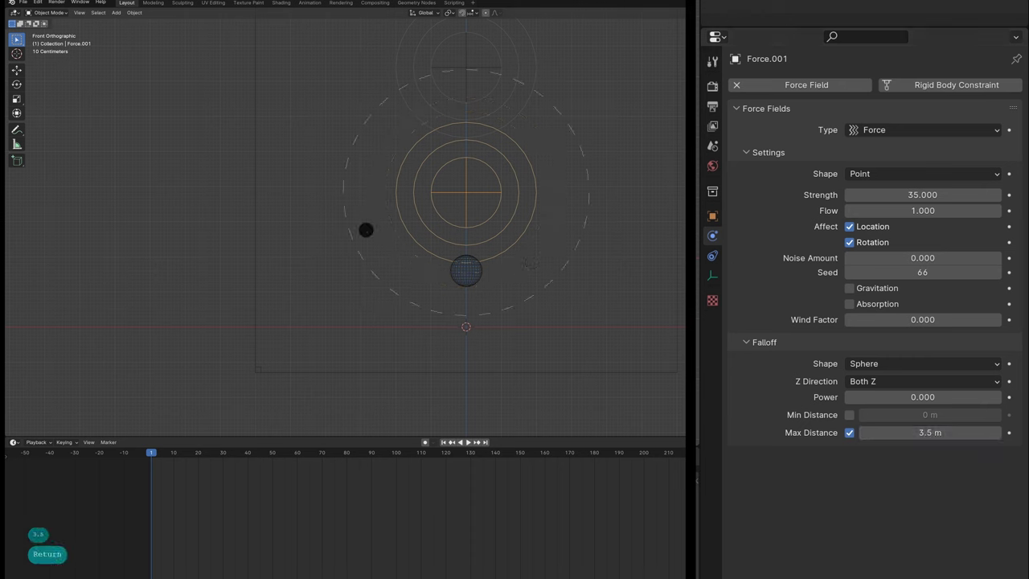
pyautogui.press('g')
pyautogui.press('z')
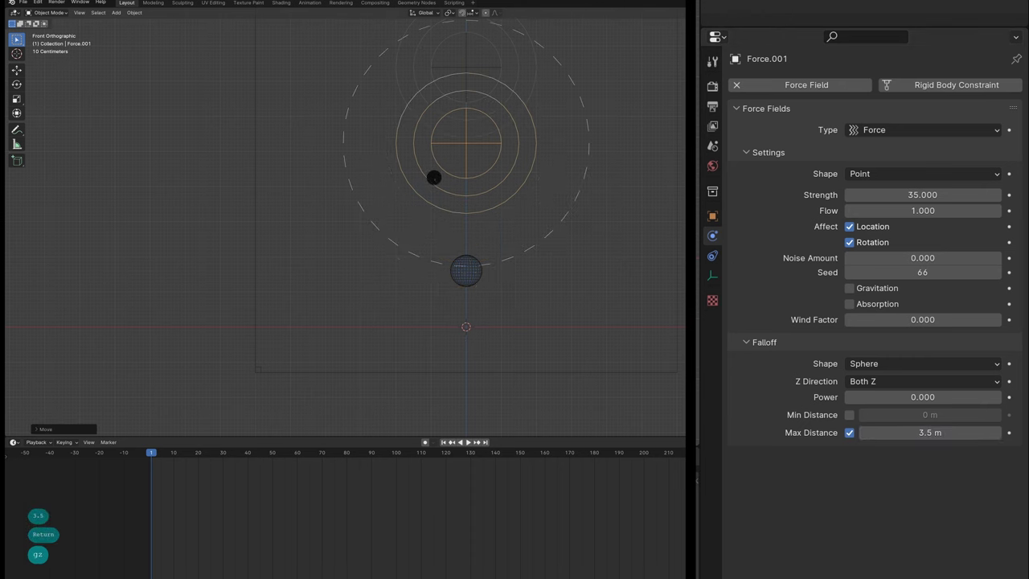
pyautogui.hotkey('shift', 'space')
# Add a turbulence force field at the world origin and set its strength to 5
pyautogui.moveTo(425, 137); pyautogui.dragTo(376, 178, button='middle')
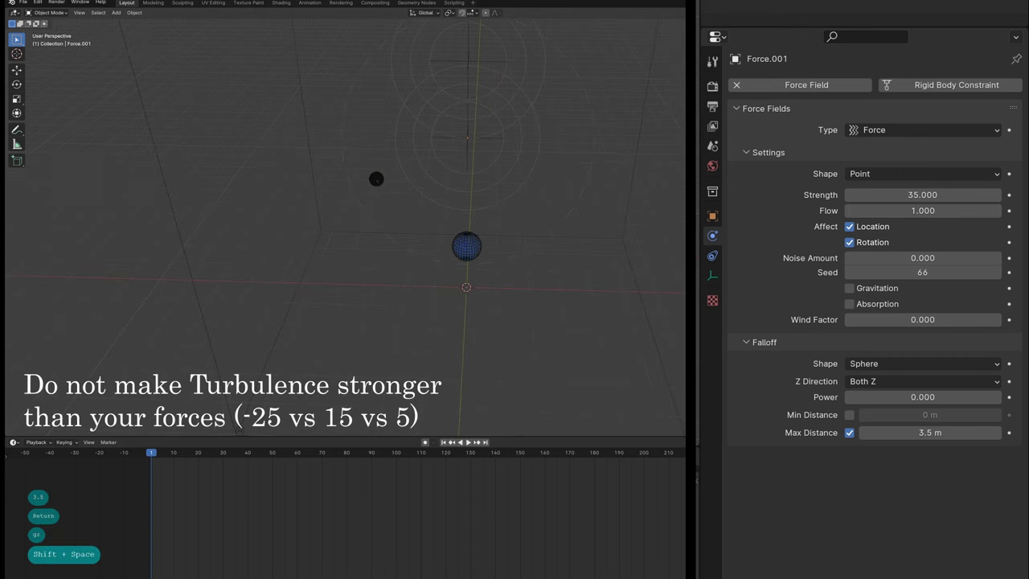
pyautogui.hotkey('shift', 'a')
pyautogui.moveTo(540, 282)
pyautogui.click(605, 371)
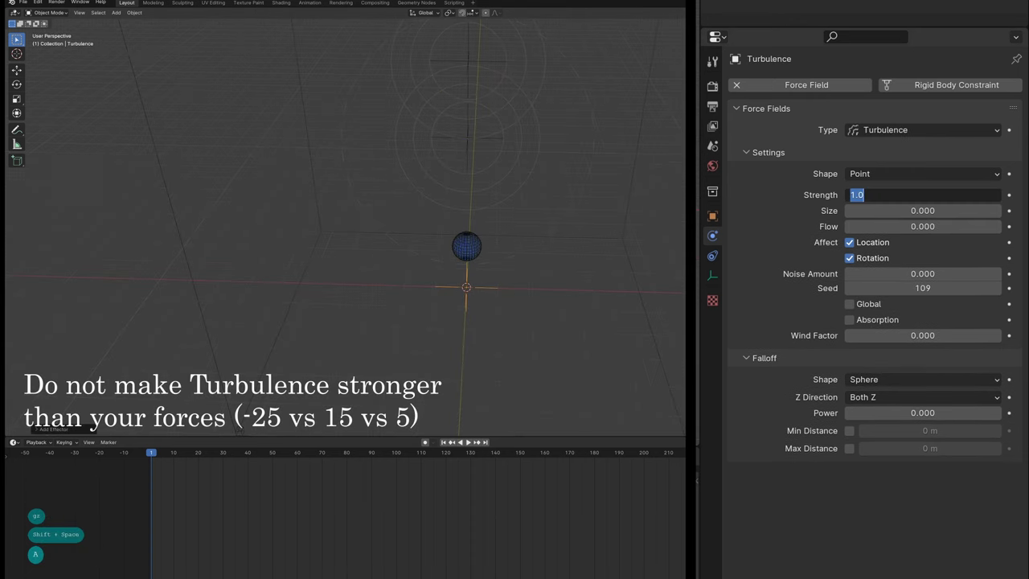
pyautogui.write('5')
pyautogui.press('Return')
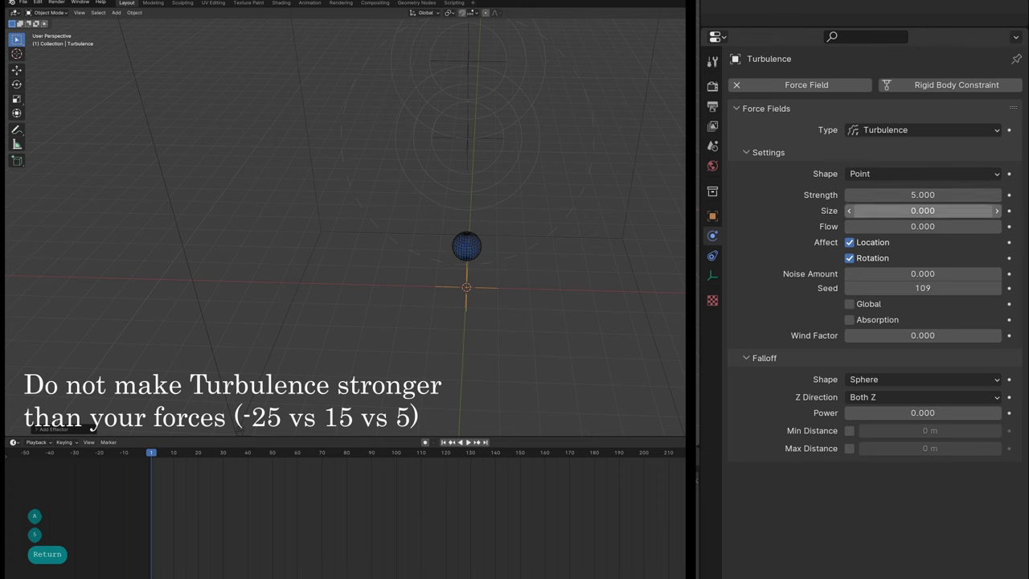
# Set the turbulence field's flow to 2 and run the simulation
pyautogui.click(922, 227)
pyautogui.write('2')
pyautogui.press('Return')
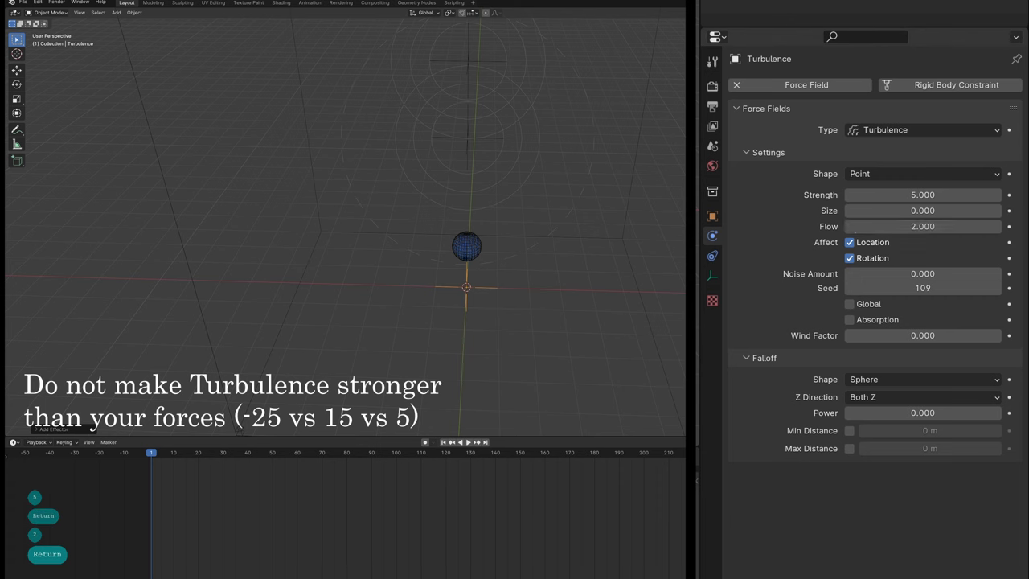
pyautogui.click(922, 210)
pyautogui.press('Return')
pyautogui.click(238, 431)
pyautogui.hotkey('shift', 'space')
pyautogui.press('space')
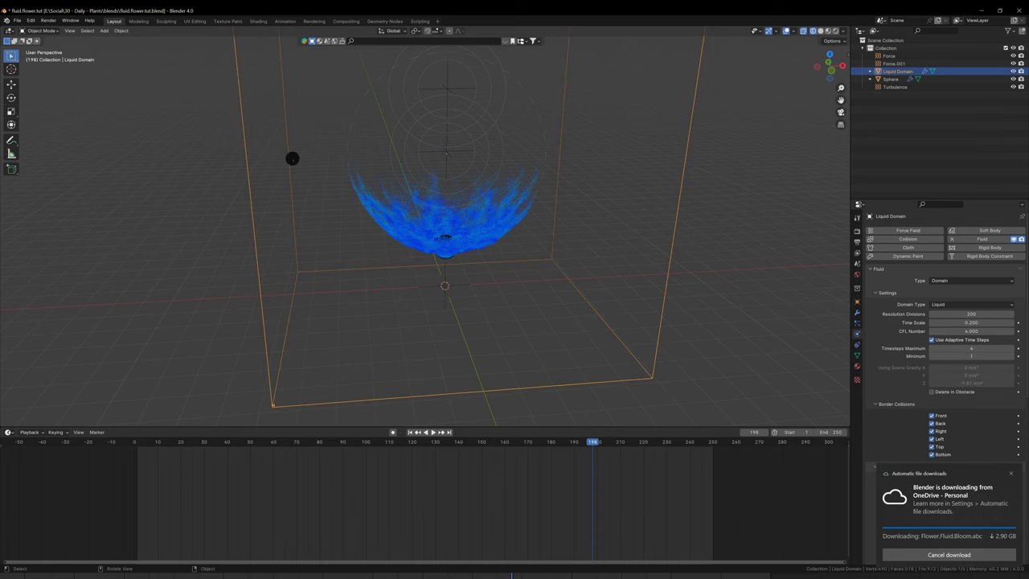
# Select the inflow sphere together with the liquid domain and export only the selected objects as Alembic for frames 1 to 250
pyautogui.click(292, 159)
pyautogui.keyDown('shift'); pyautogui.click(211, 179); pyautogui.keyUp('shift')
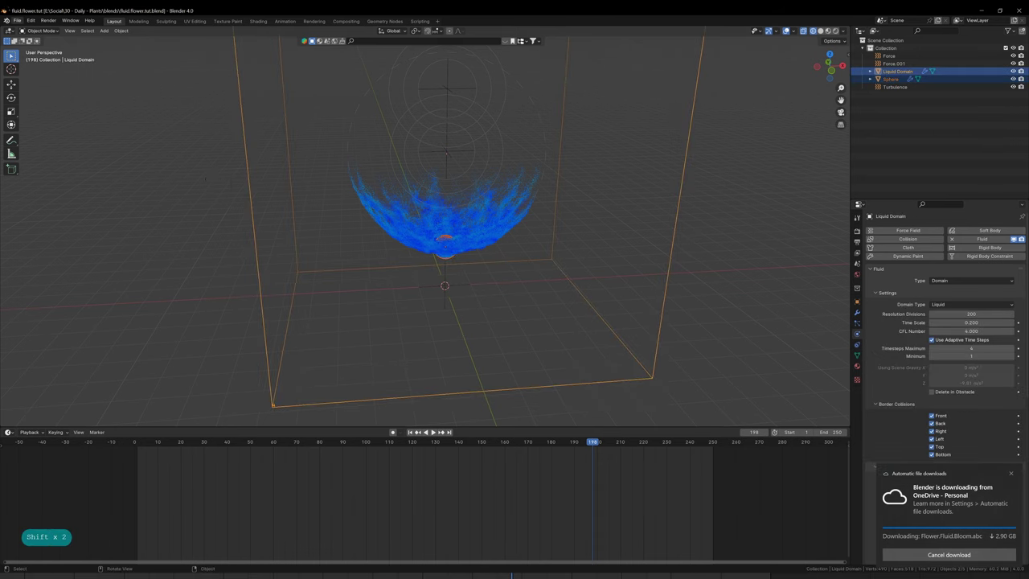
pyautogui.click(15, 21)
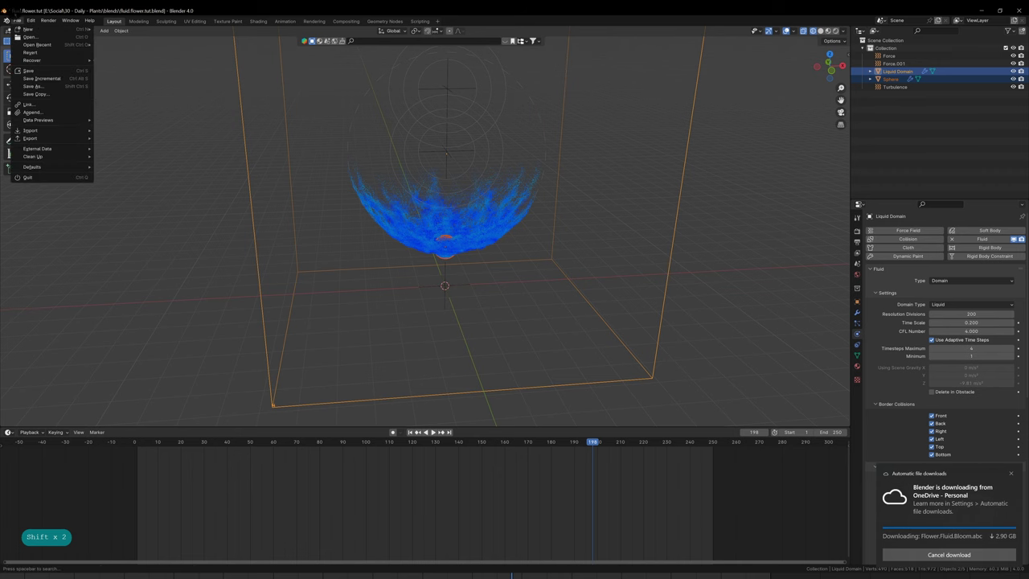
pyautogui.moveTo(31, 139)
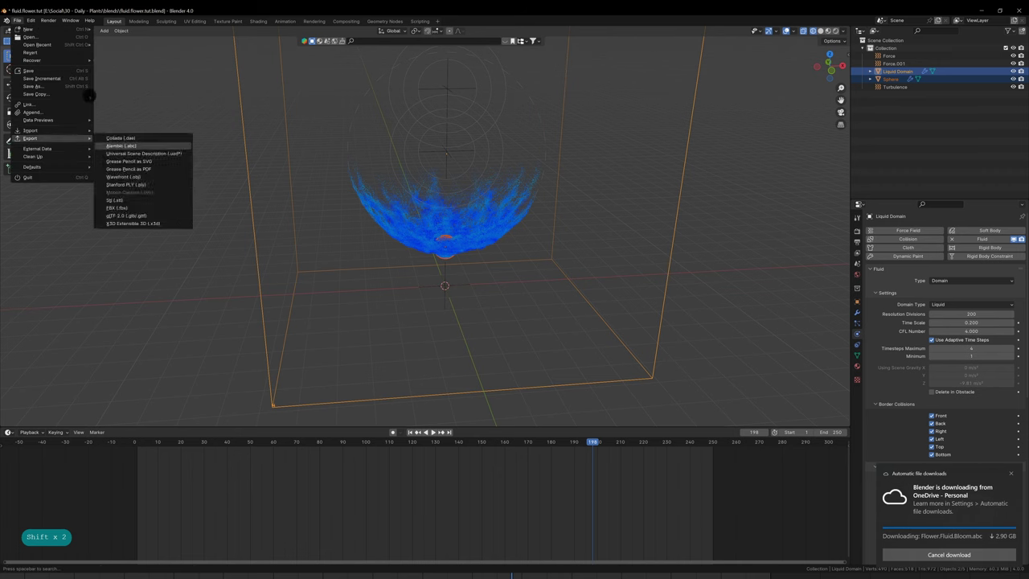
pyautogui.click(121, 145)
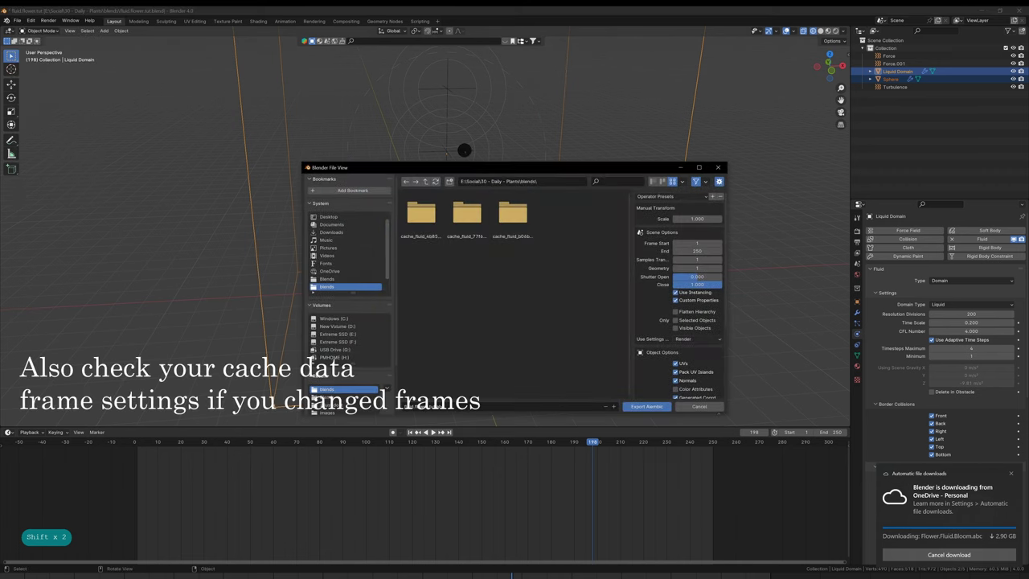
pyautogui.scroll(-3, 679, 297)
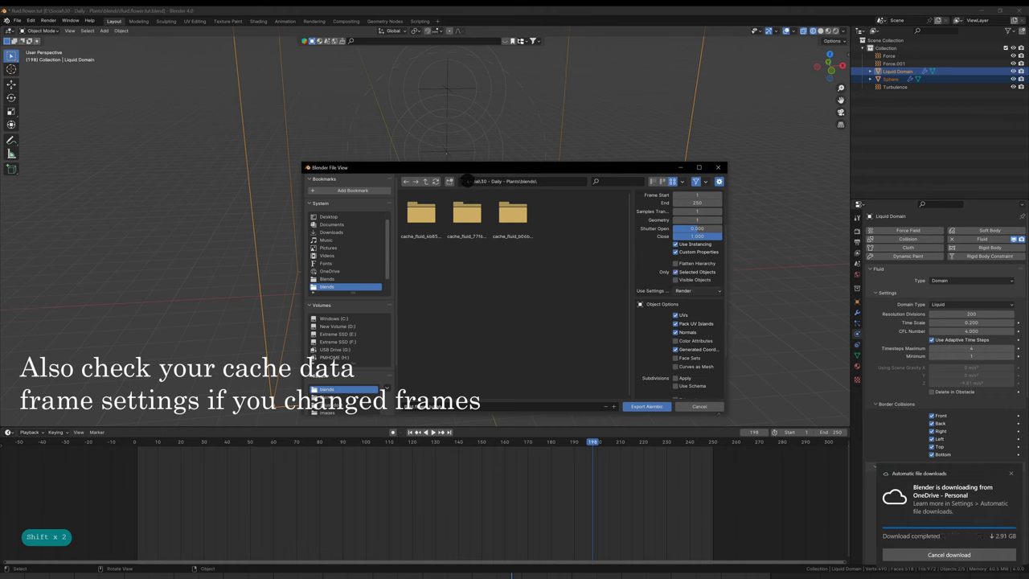
pyautogui.scroll(-3, 679, 281)
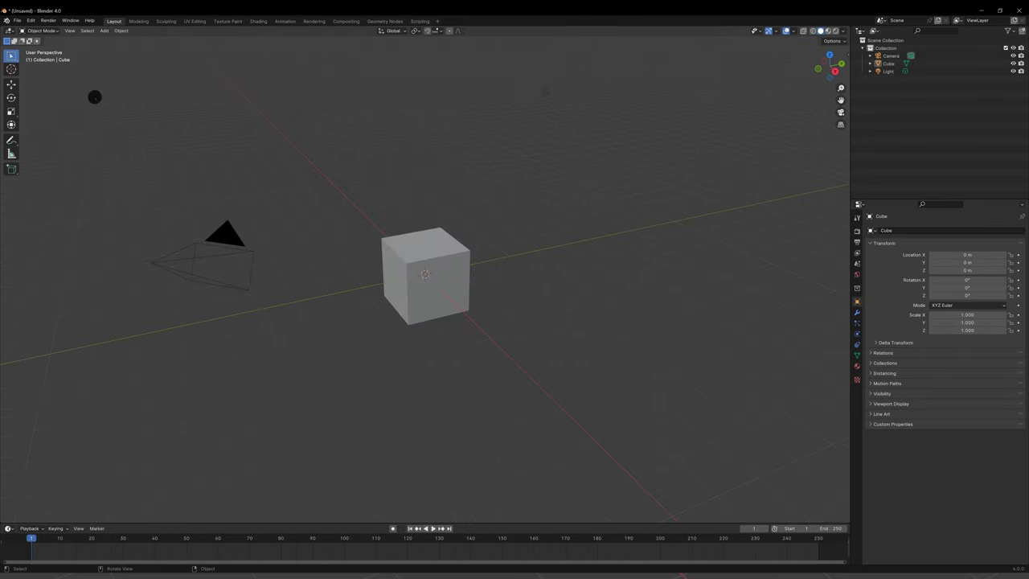
# Delete the default camera, cube and light from the new scene
pyautogui.moveTo(132, 140); pyautogui.dragTo(630, 356)
pyautogui.press('x')
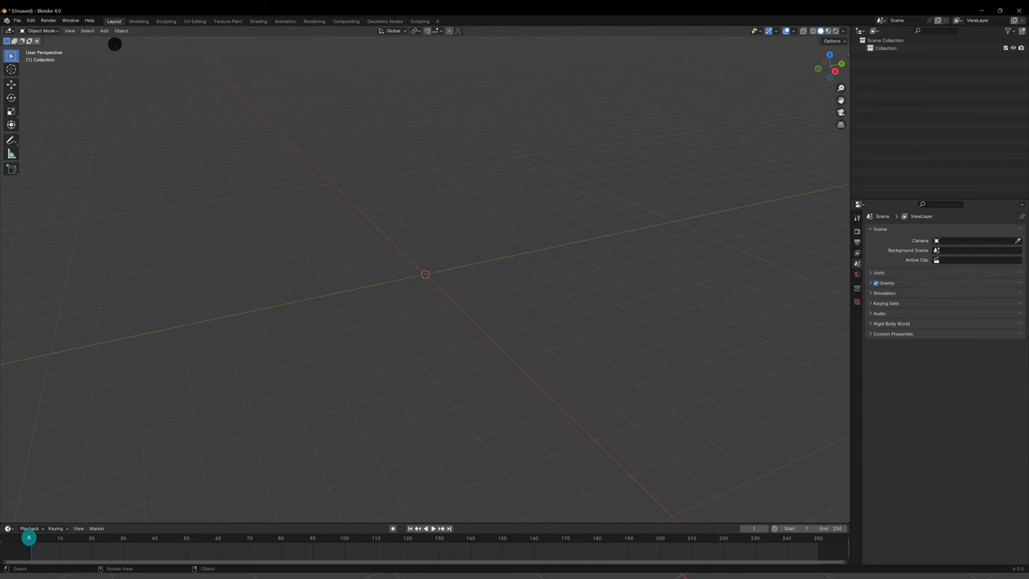
pyautogui.click(17, 20)
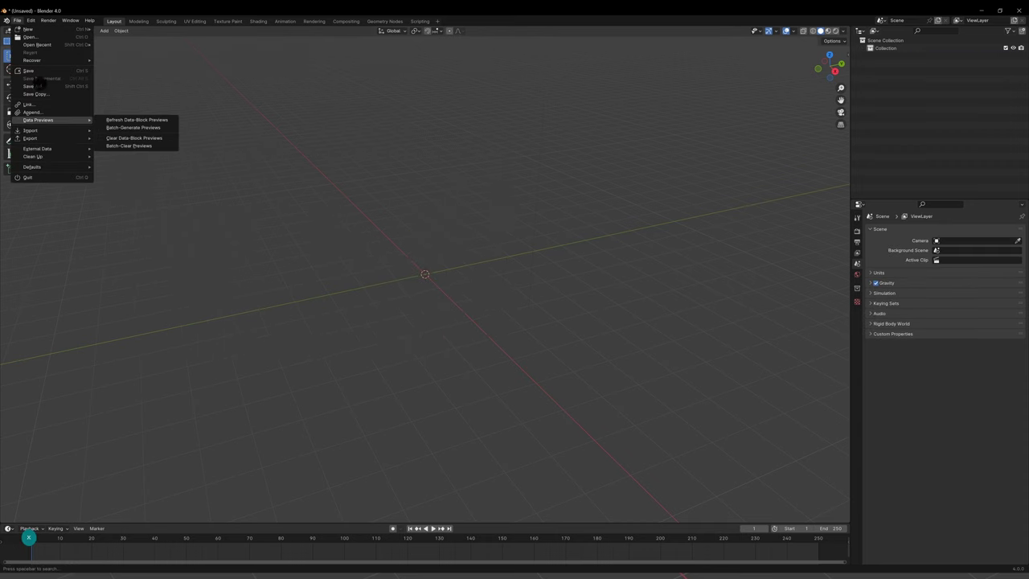
pyautogui.moveTo(32, 130)
pyautogui.click(128, 130)
pyautogui.click(718, 167)
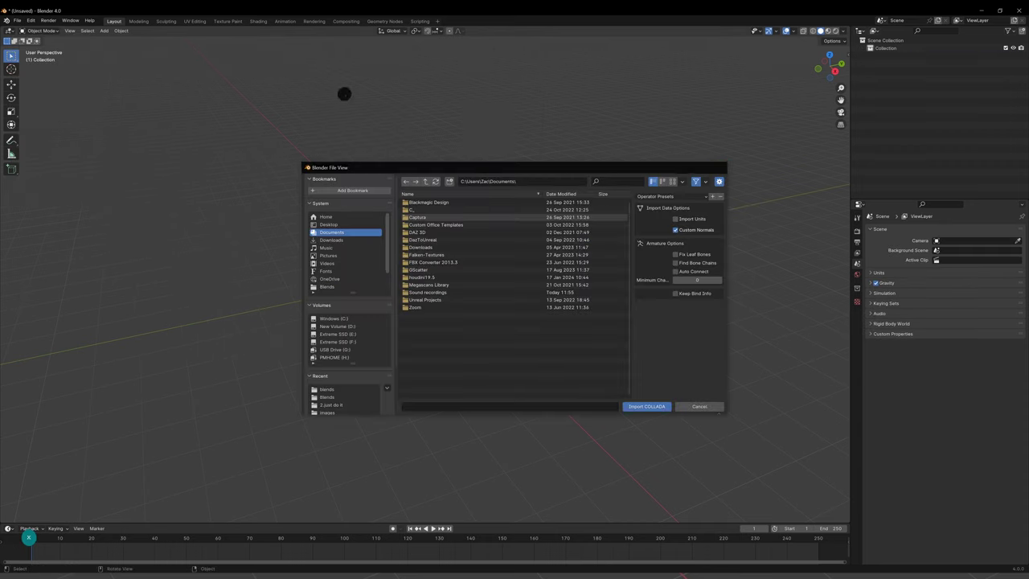
# Import the Alembic file fluid.flower.tut.abc into the empty scene and deselect the imported objects
pyautogui.click(17, 20)
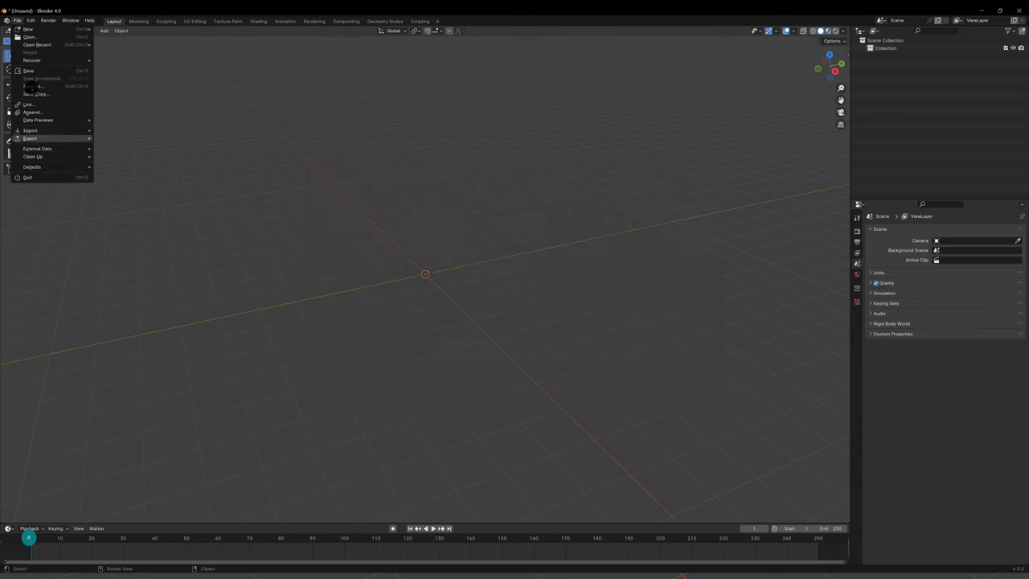
pyautogui.click(121, 138)
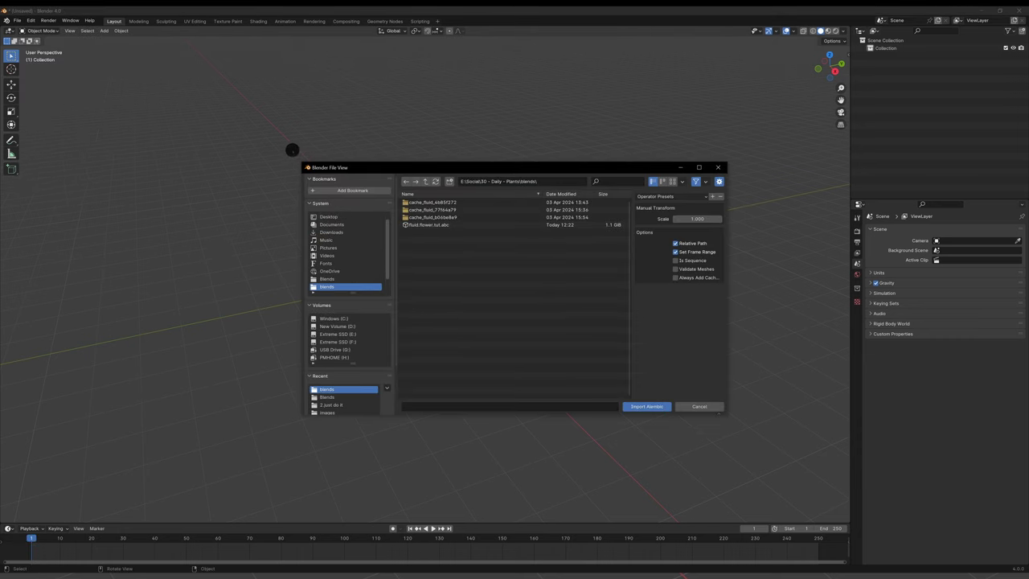
pyautogui.click(438, 224)
pyautogui.click(655, 406)
pyautogui.click(369, 182)
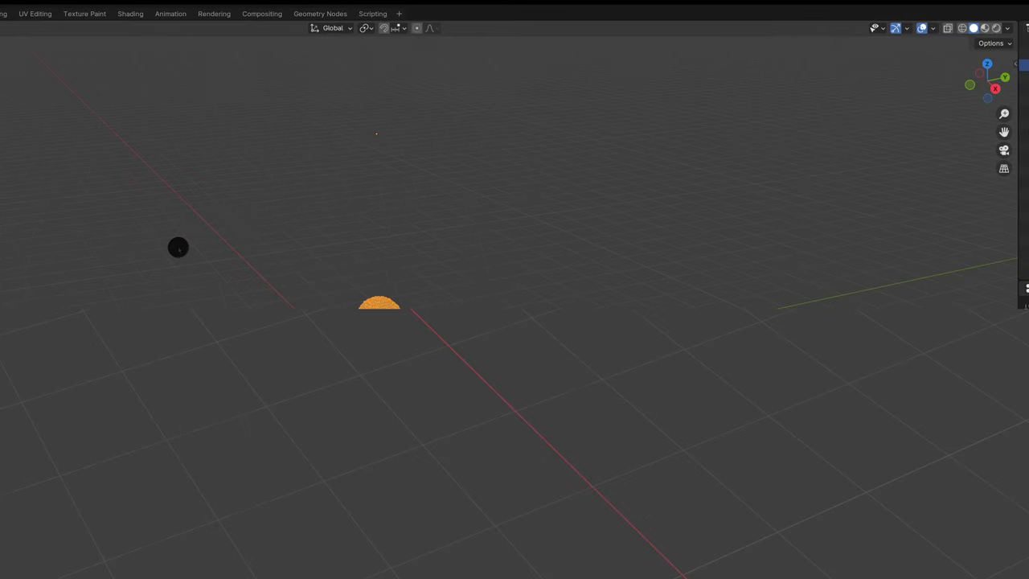
pyautogui.moveTo(178, 247); pyautogui.dragTo(209, 263, button='middle')
pyautogui.click(118, 209)
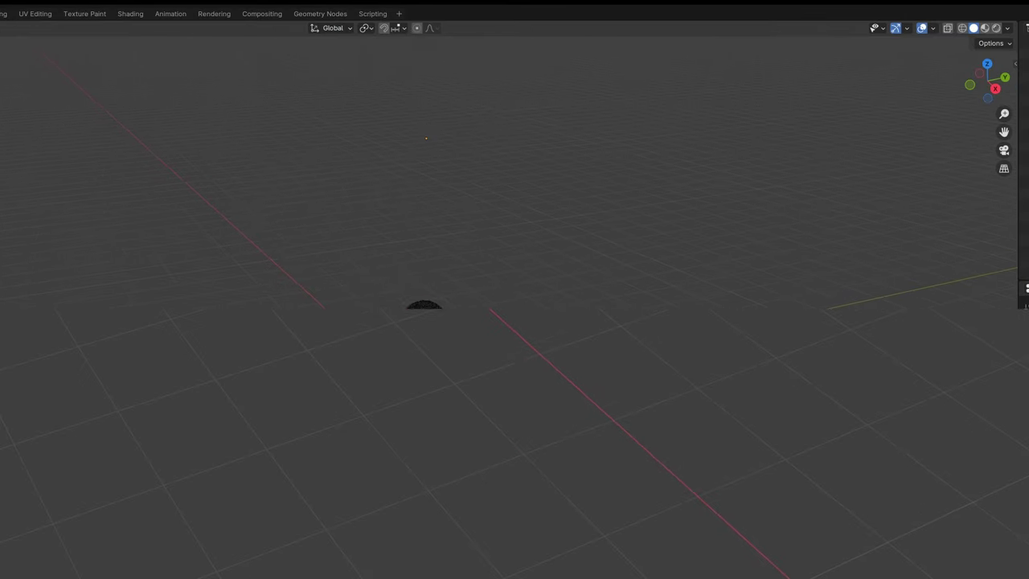
# Play back the imported liquid animation and inspect the blooming shape up close
pyautogui.press('space')
pyautogui.scroll(4, 244, 236)
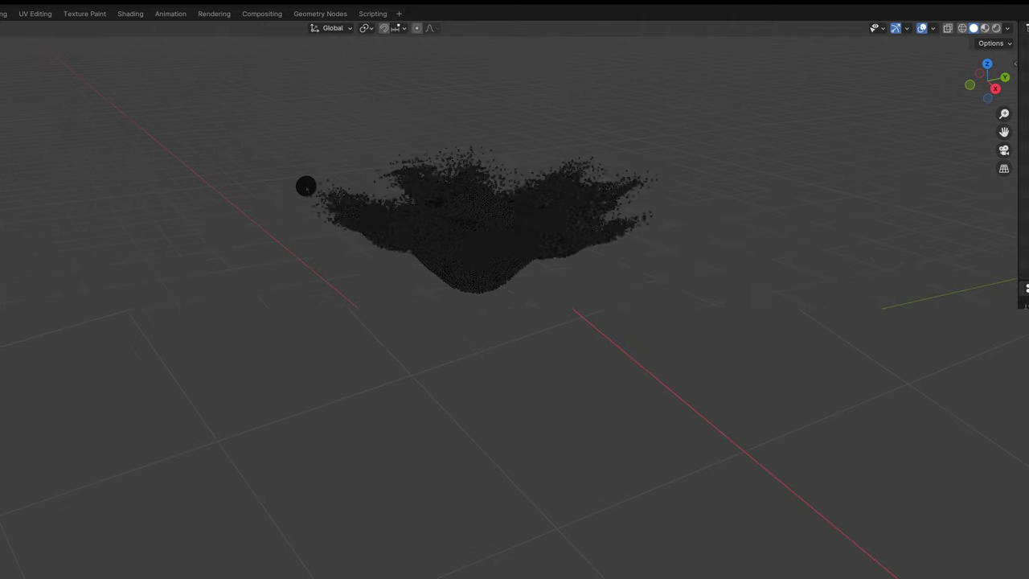
pyautogui.keyDown('shift'); pyautogui.moveTo(307, 188); pyautogui.dragTo(285, 246, button='middle'); pyautogui.keyUp('shift')
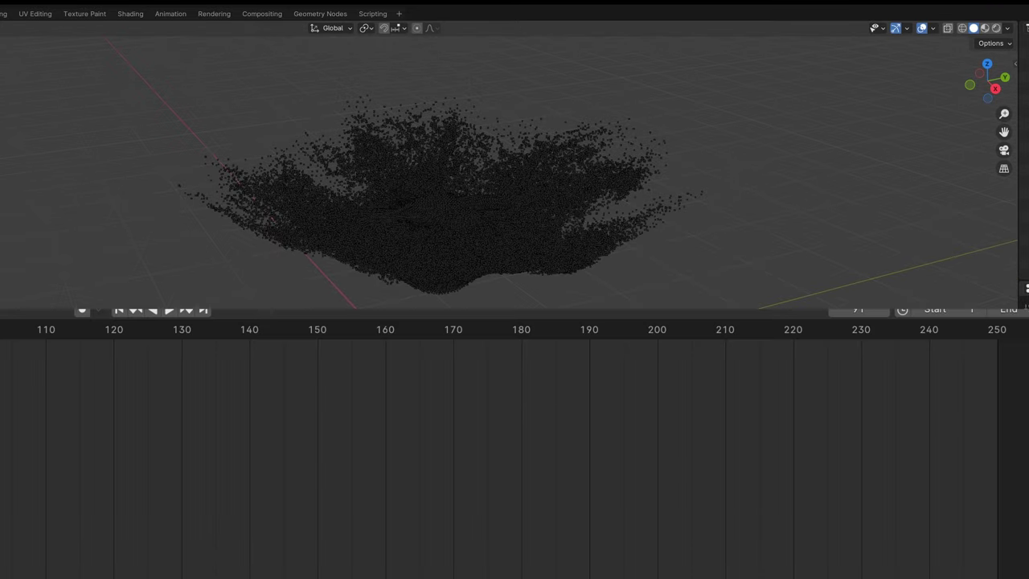
# Split the timeline area, turn the new part into a Geometry Node Editor without sidebar, and create a node group on Liquid_Domain
pyautogui.moveTo(1026, 317); pyautogui.dragTo(208, 330)
pyautogui.click(227, 310)
pyautogui.click(273, 446)
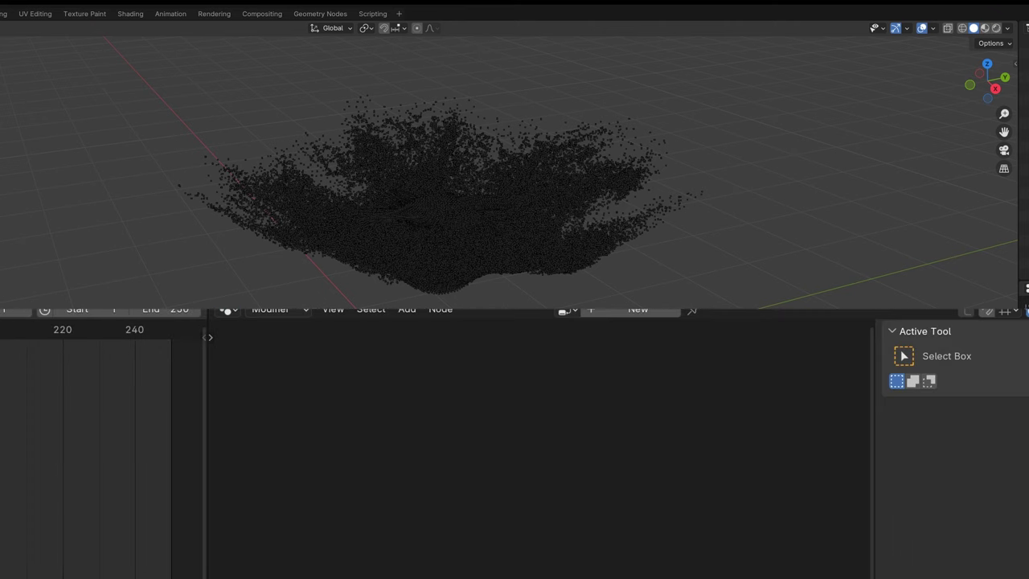
pyautogui.press('n')
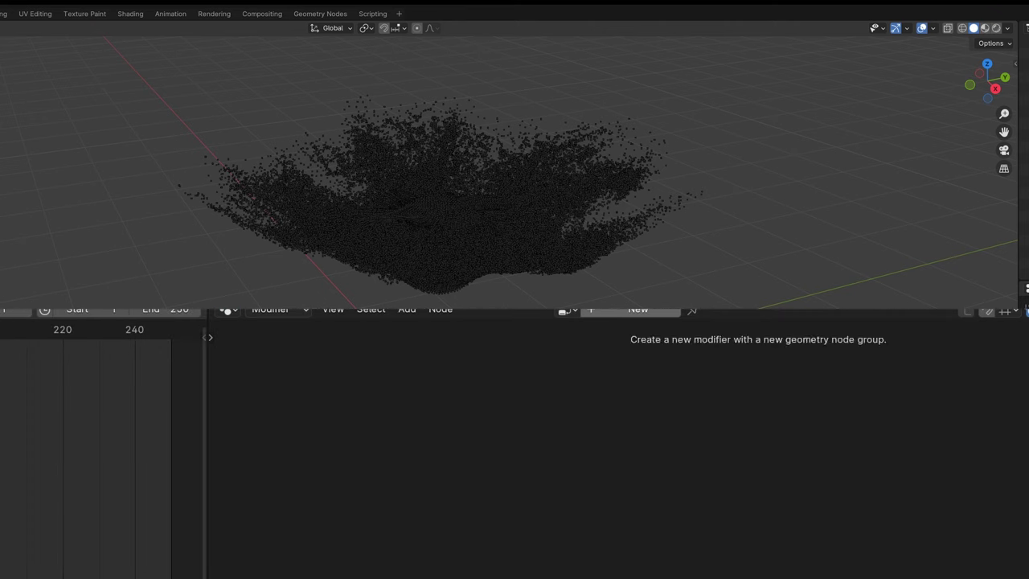
pyautogui.click(638, 310)
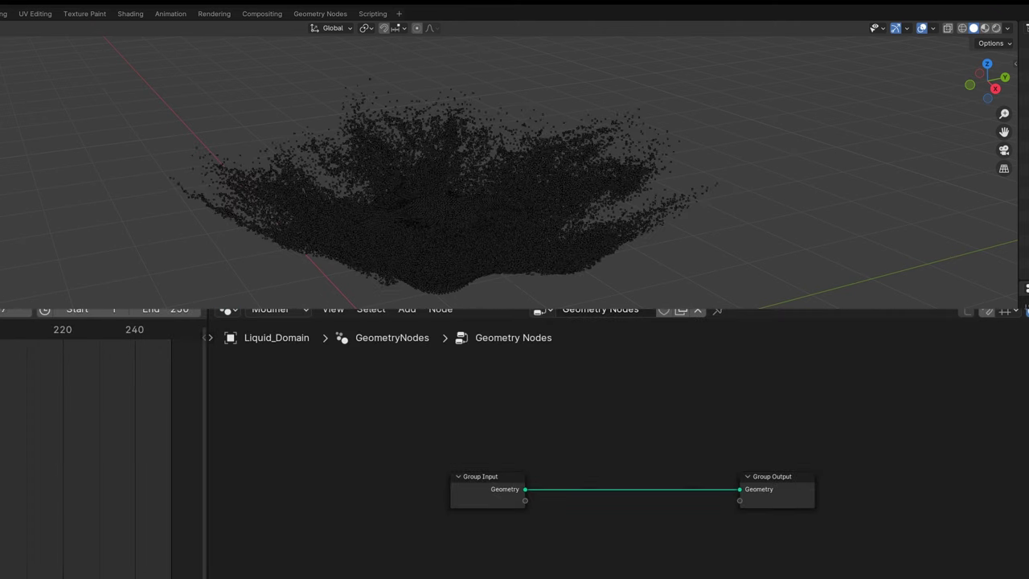
# Insert a Mesh to Points node between Group Input and Group Output and set its radius to 0.01 m
pyautogui.hotkey('shift', 'a')
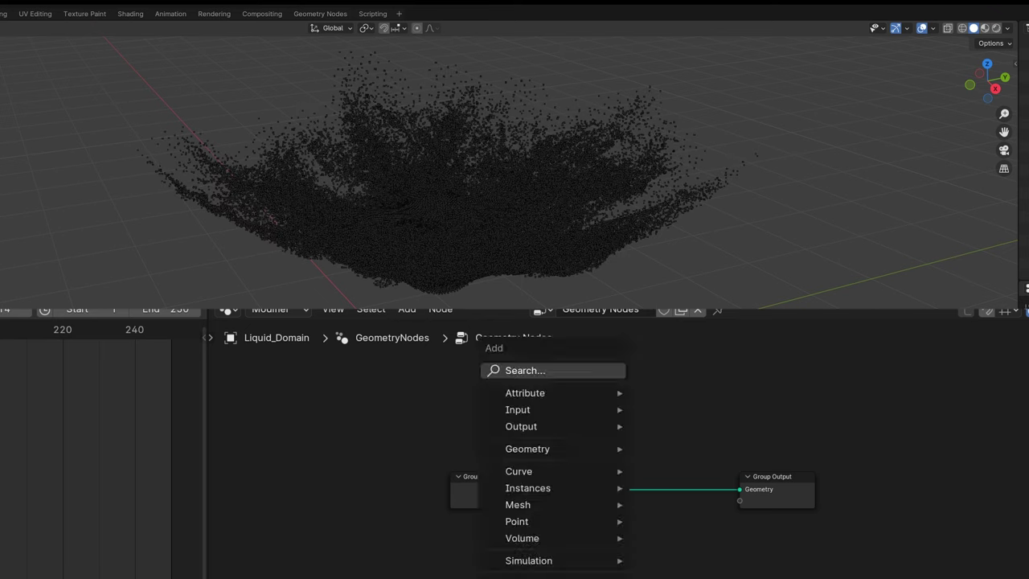
pyautogui.click(535, 370)
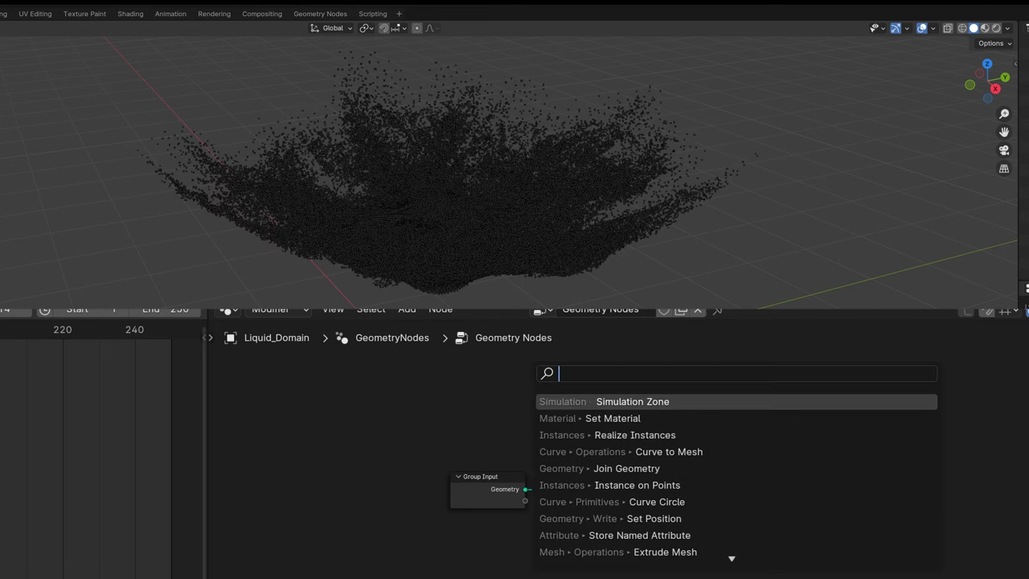
pyautogui.write('mesh to p')
pyautogui.press('Return')
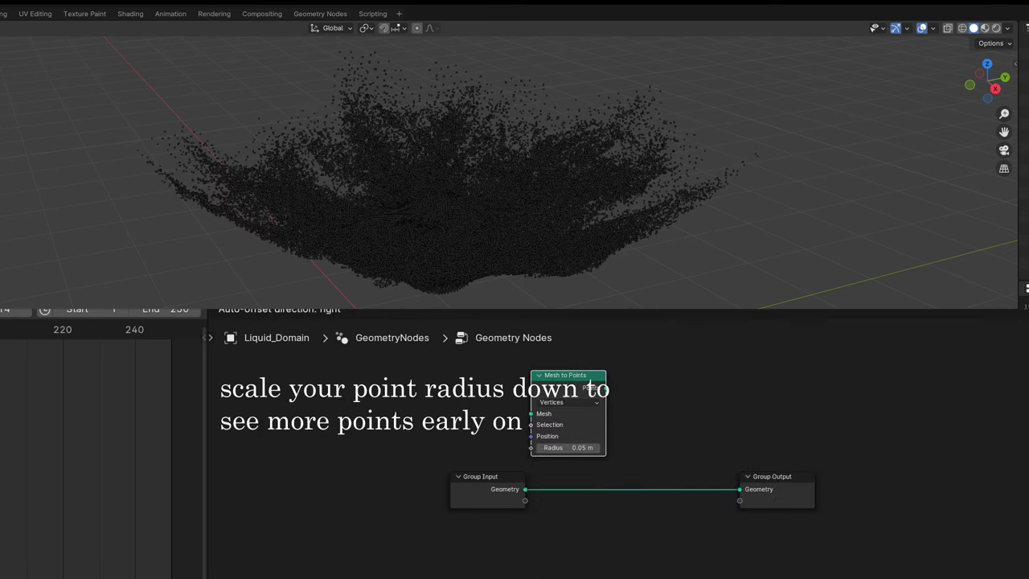
pyautogui.click(628, 465)
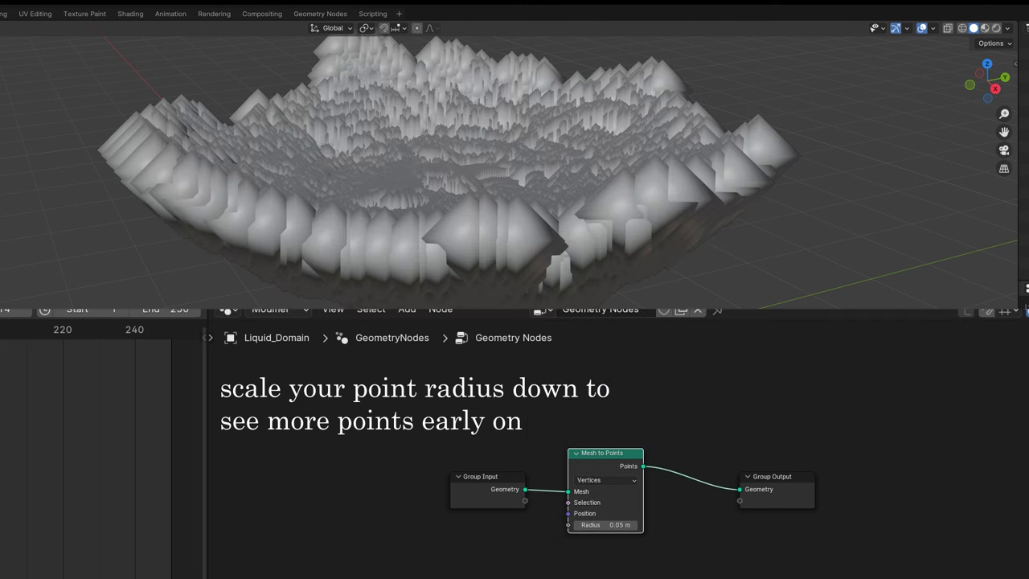
pyautogui.write('0.01')
pyautogui.press('Return')
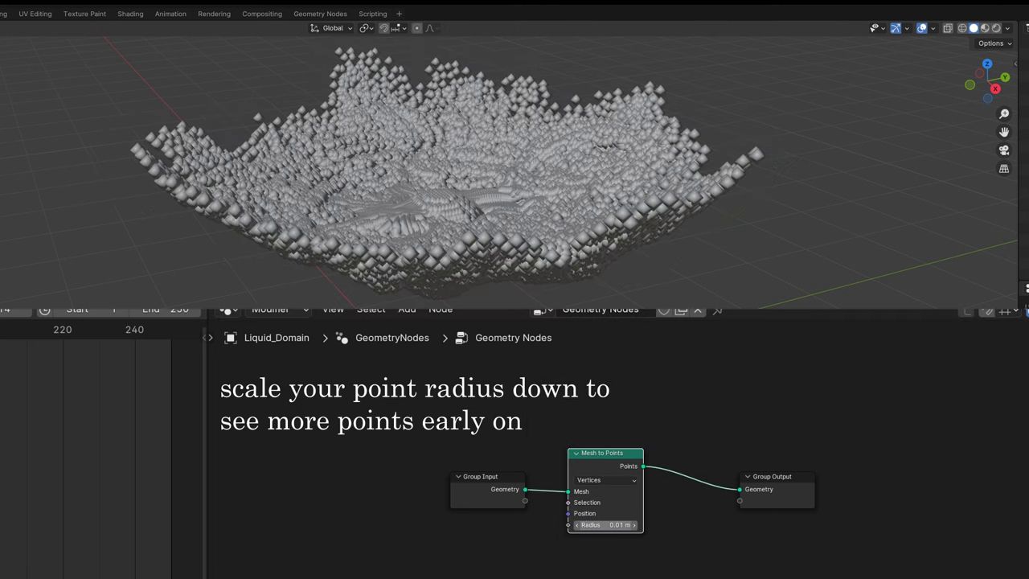
pyautogui.scroll(3, 311, 183)
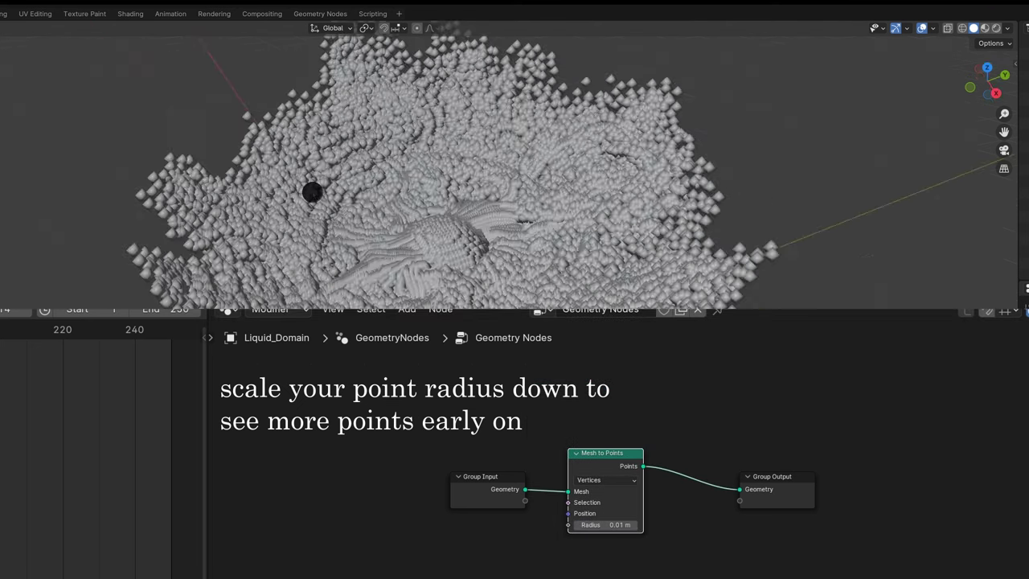
pyautogui.moveTo(312, 193); pyautogui.dragTo(257, 273, button='middle')
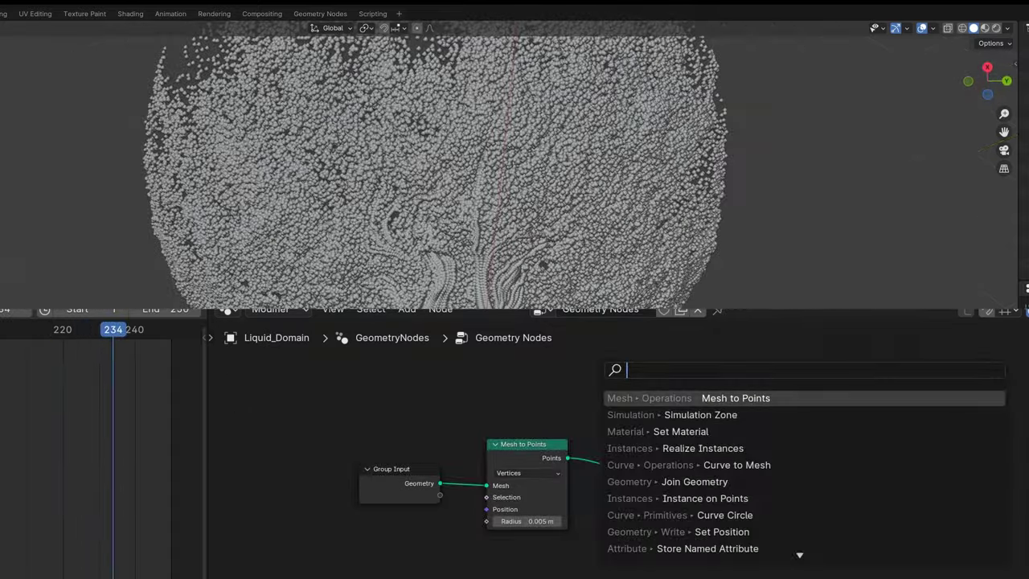
# Insert a Points to Volume node after Mesh to Points and set its radius to 0.1 m
pyautogui.write('points to')
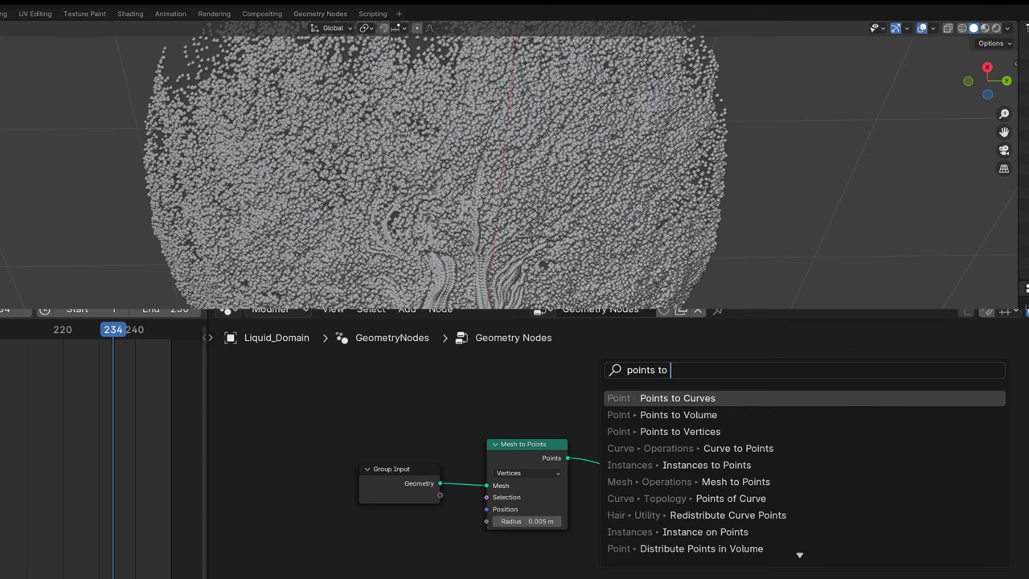
pyautogui.press('Down')
pyautogui.press('Return')
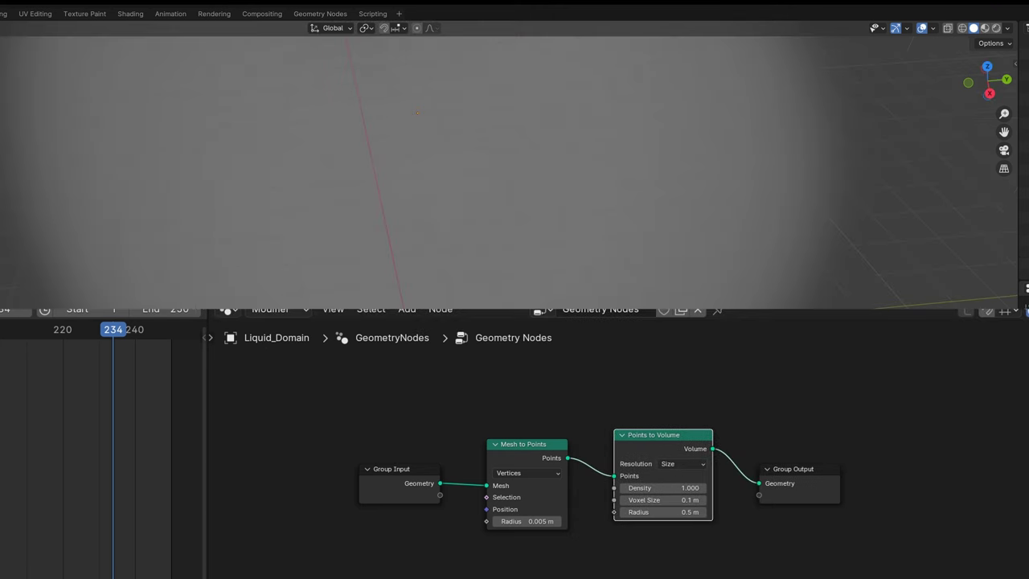
pyautogui.click(663, 512)
pyautogui.write('.1')
pyautogui.press('Return')
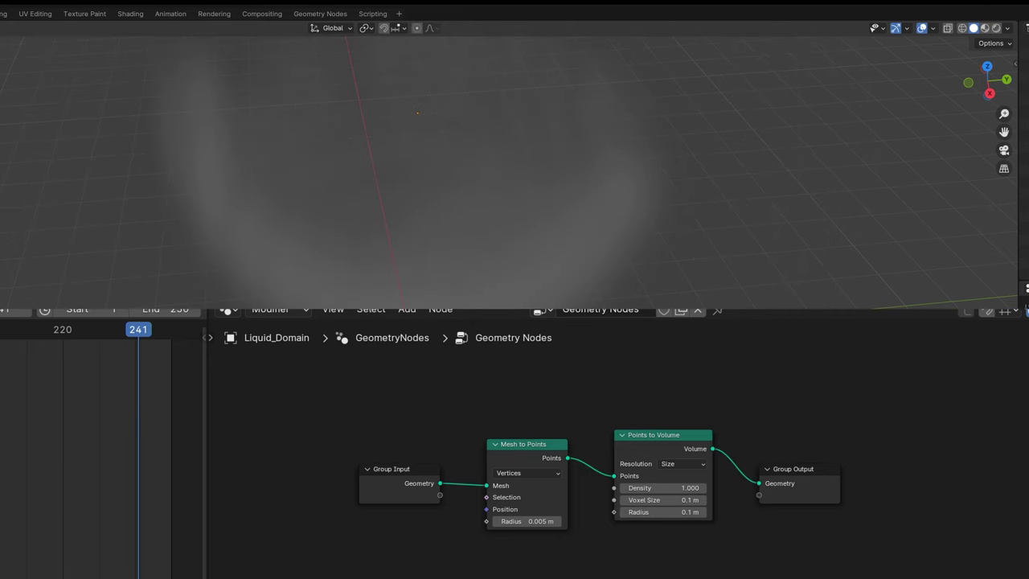
# Insert a Volume to Mesh node between Points to Volume and Group Output
pyautogui.hotkey('shift', 'a')
pyautogui.click(755, 370)
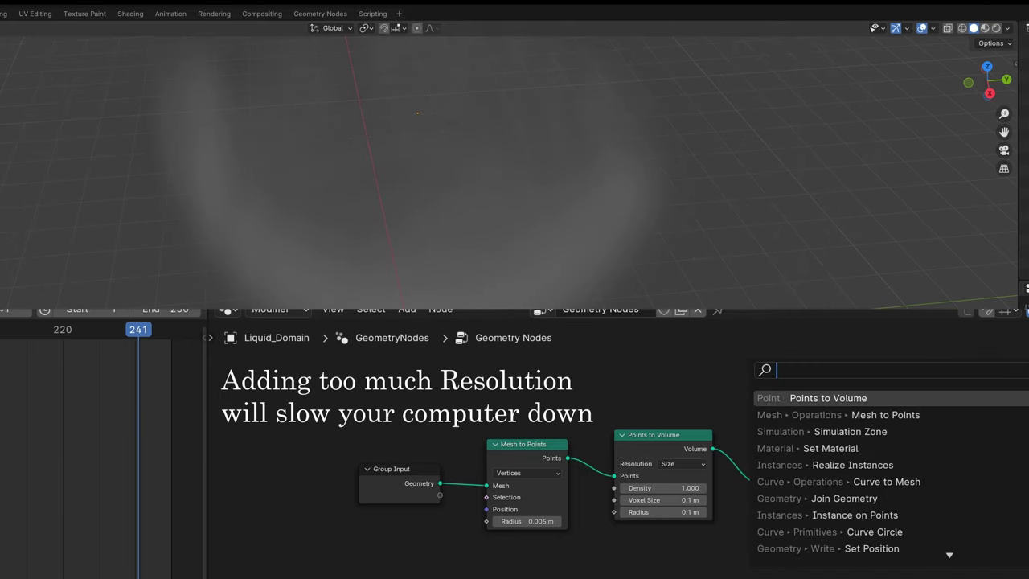
pyautogui.write('vo')
pyautogui.click(825, 414)
pyautogui.click(808, 434)
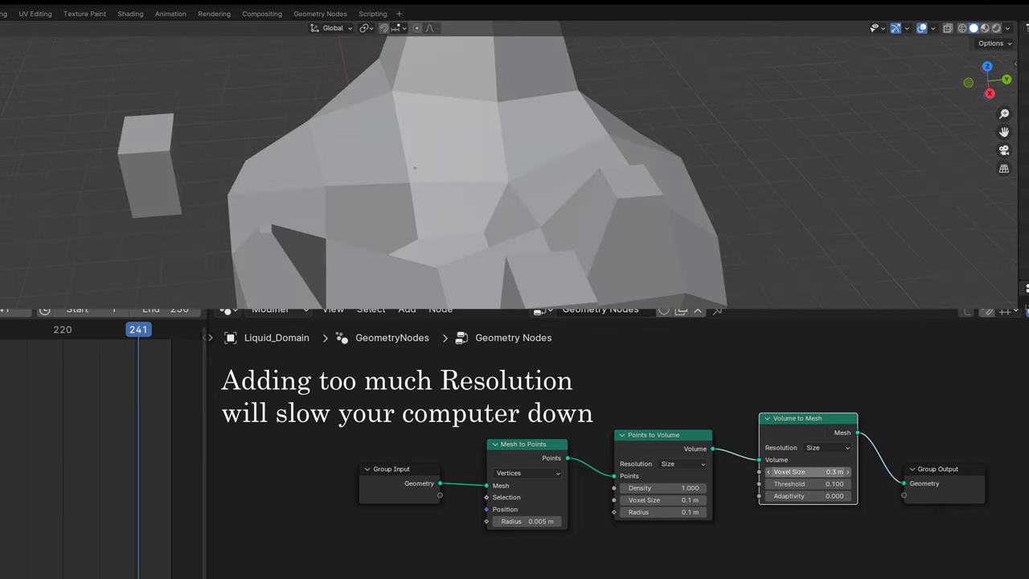
# Reduce the Volume to Mesh voxel size in stages to 0.1 m, 0.05 m and finally 0.01 m
pyautogui.click(809, 472)
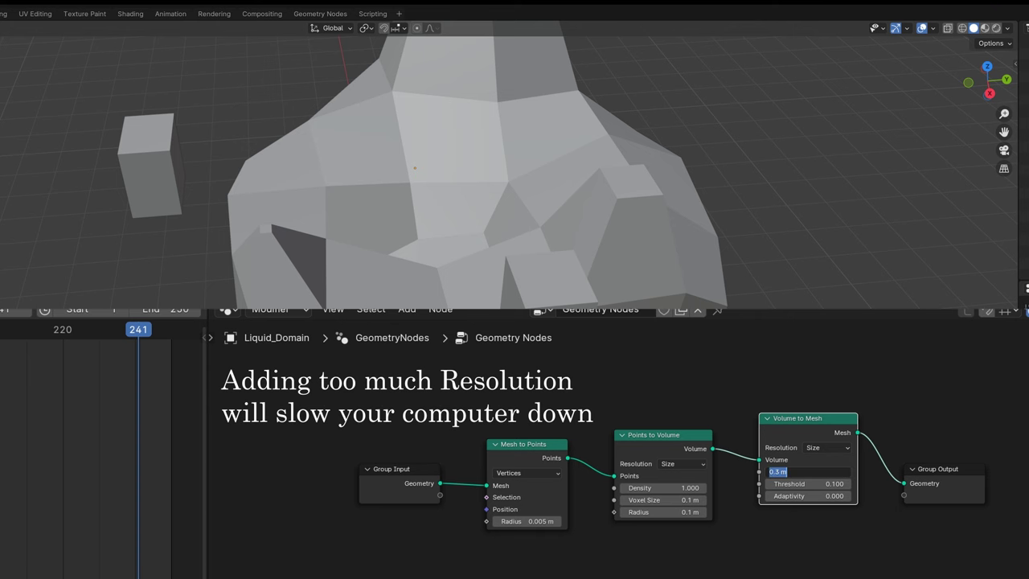
pyautogui.write('0.1')
pyautogui.press('Return')
pyautogui.click(808, 472)
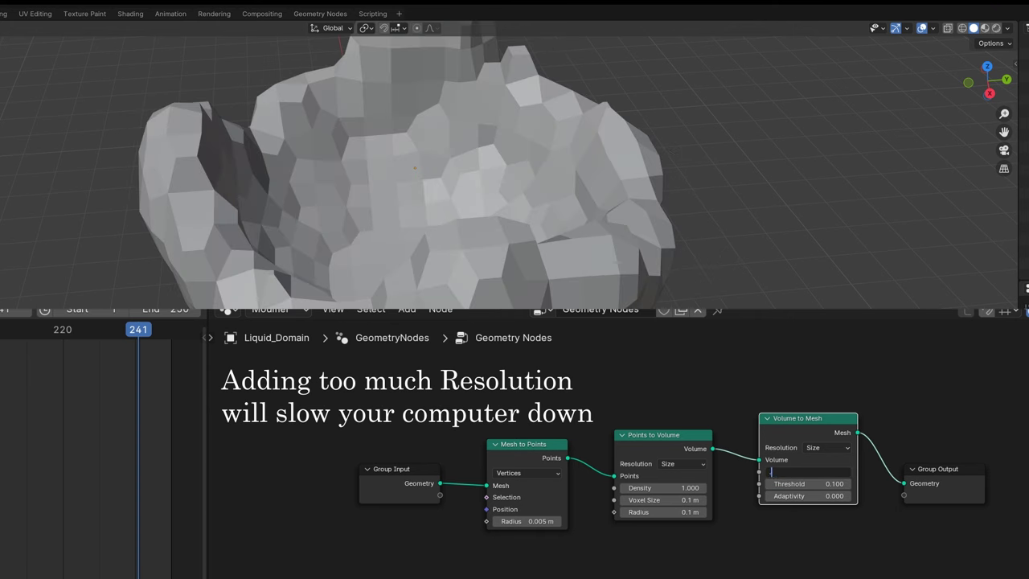
pyautogui.write('.05')
pyautogui.press('Return')
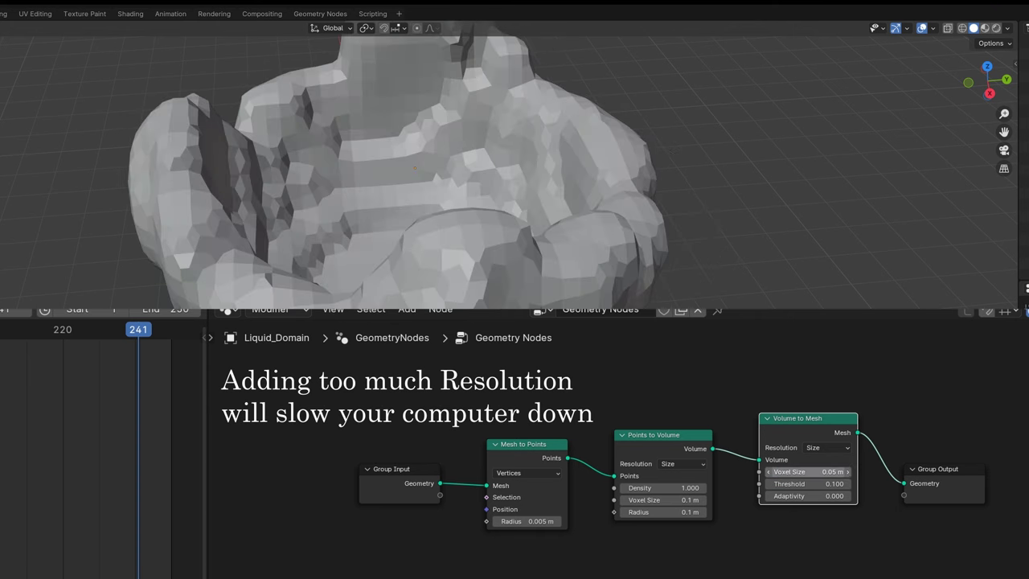
pyautogui.doubleClick(808, 472)
pyautogui.write('.0')
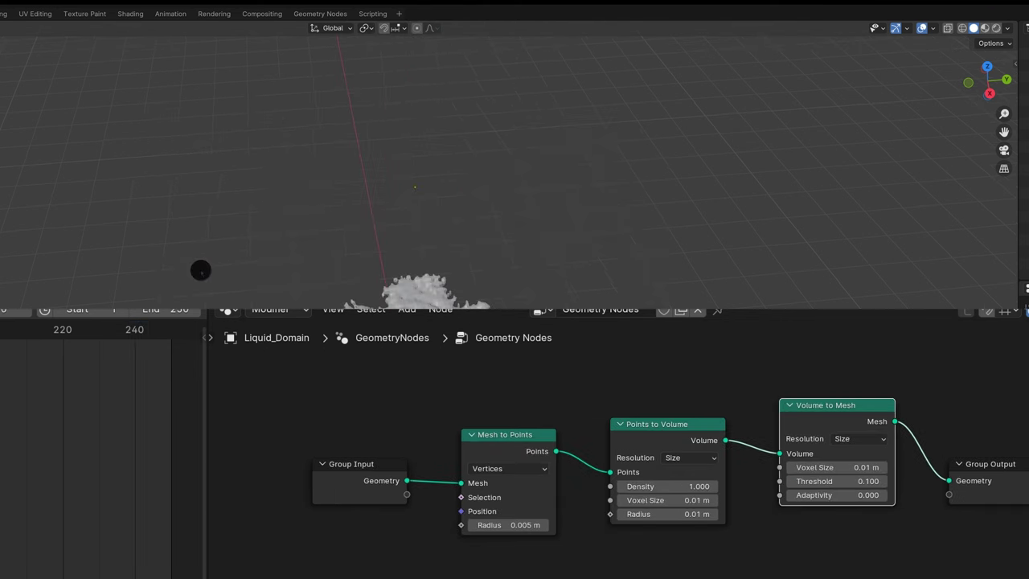
# Set the Points to Volume radius to 0.025 m and its density to 25
pyautogui.click(667, 513)
pyautogui.click(667, 514)
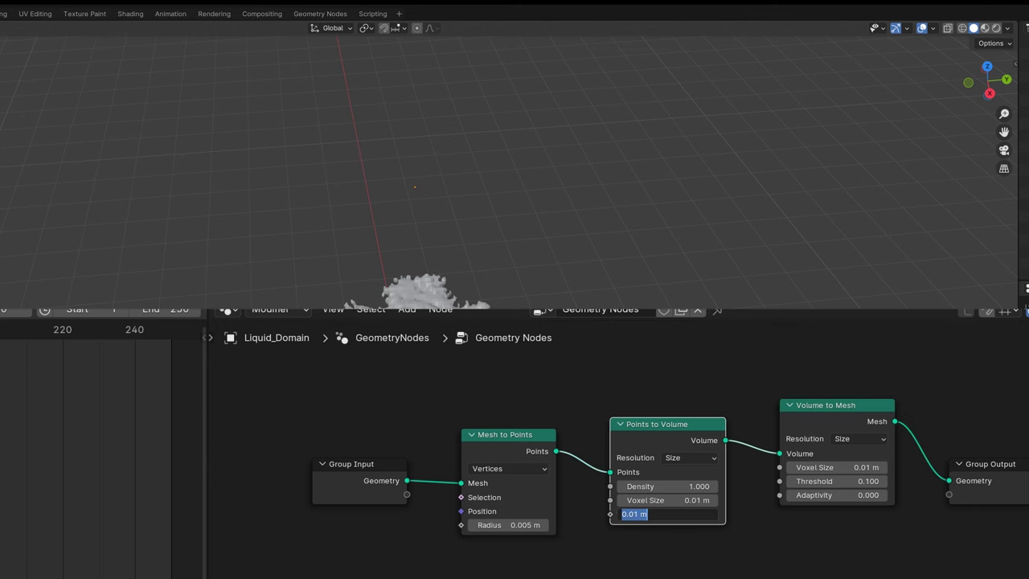
pyautogui.write('.025')
pyautogui.press('Return')
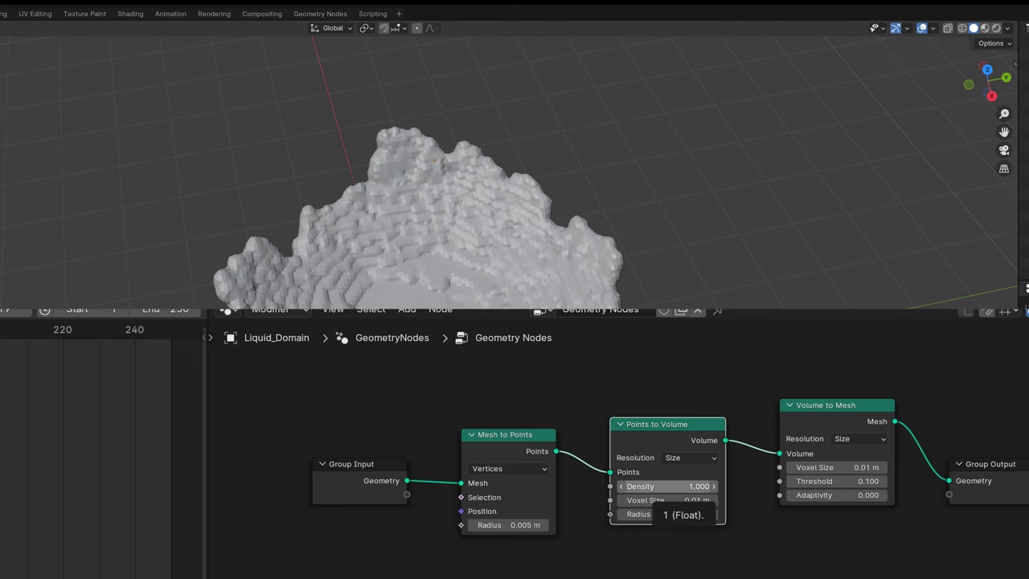
pyautogui.click(667, 486)
pyautogui.press('Return')
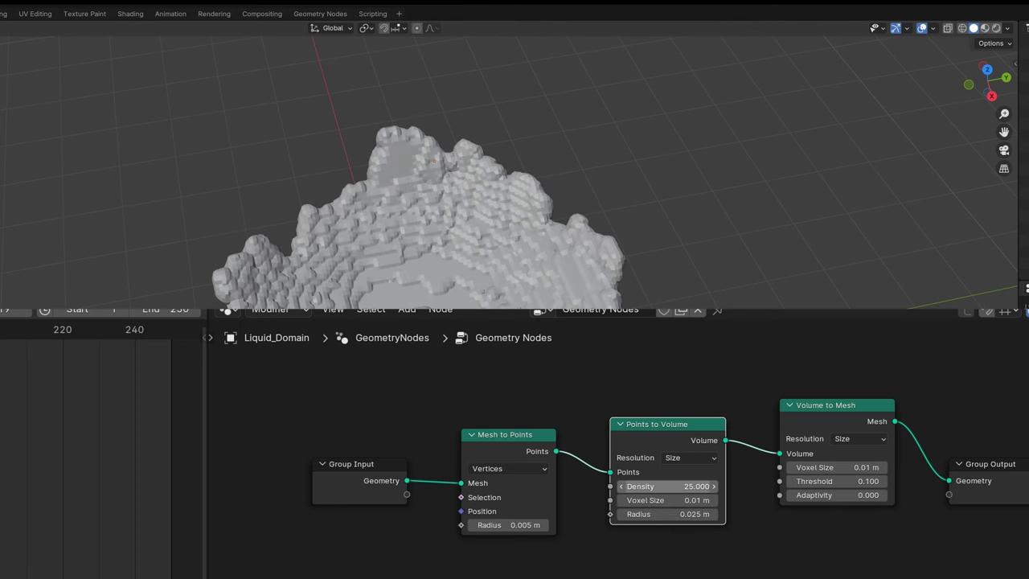
# Insert a Mesh to Curve node between Volume to Mesh and Group Output
pyautogui.hotkey('shift', 'a')
pyautogui.write('mesh to')
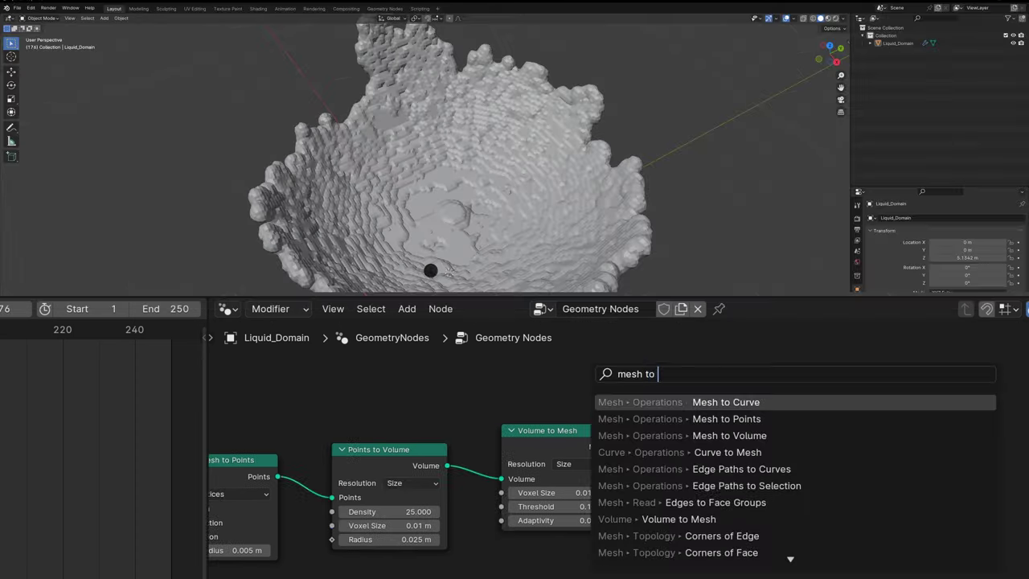
pyautogui.press('Return')
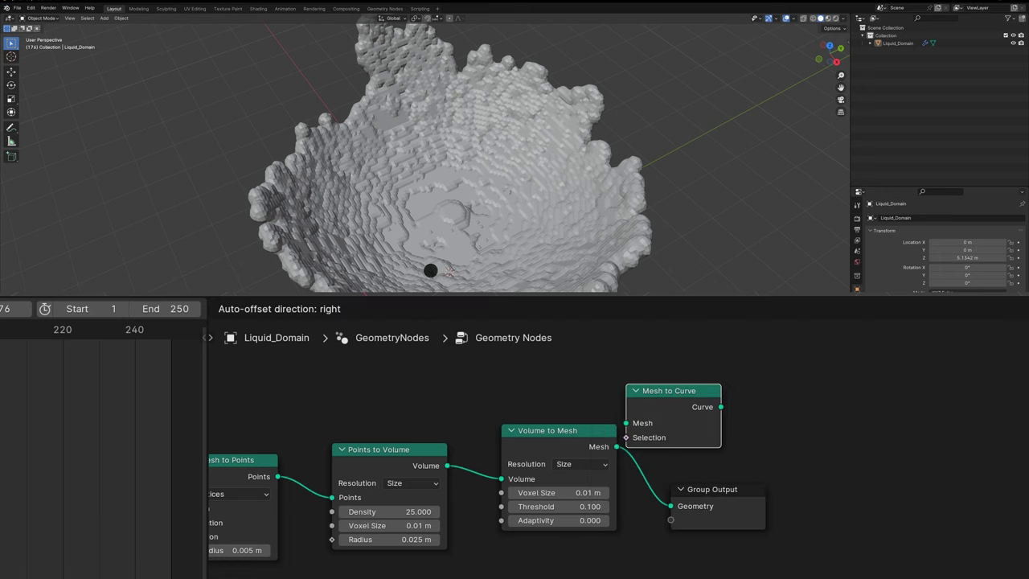
pyautogui.click(431, 286)
pyautogui.click(472, 272)
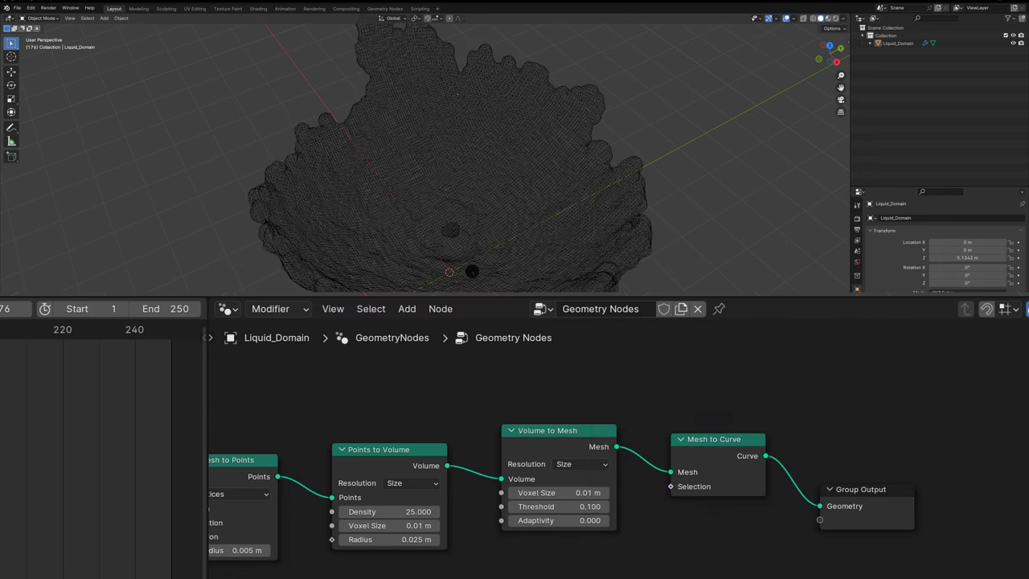
# Insert a Curve to Mesh node between Mesh to Curve and Group Output
pyautogui.hotkey('shift', 'a')
pyautogui.write('cuv')
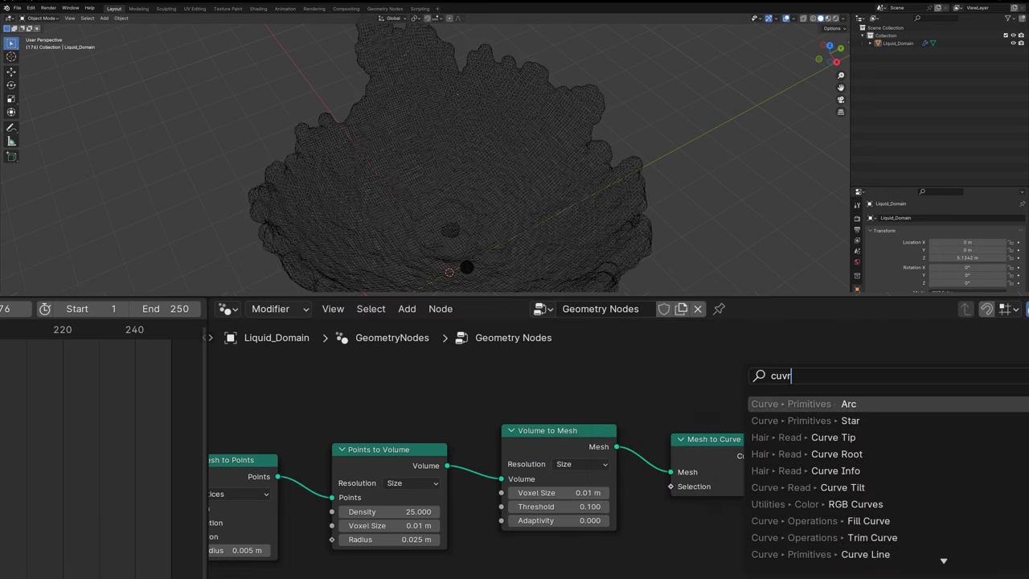
pyautogui.press('BackSpace')
pyautogui.write('rve to')
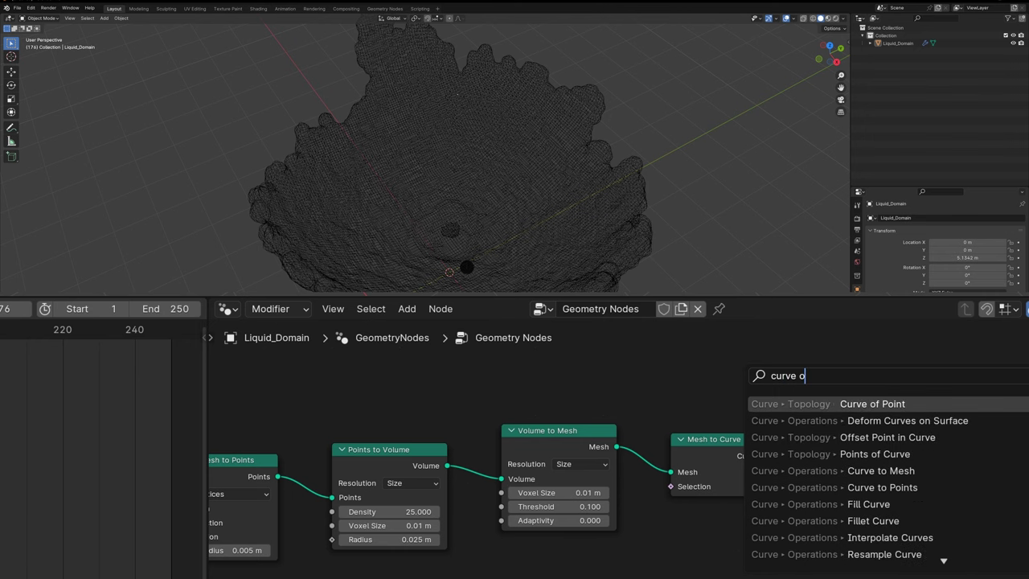
pyautogui.press('Return')
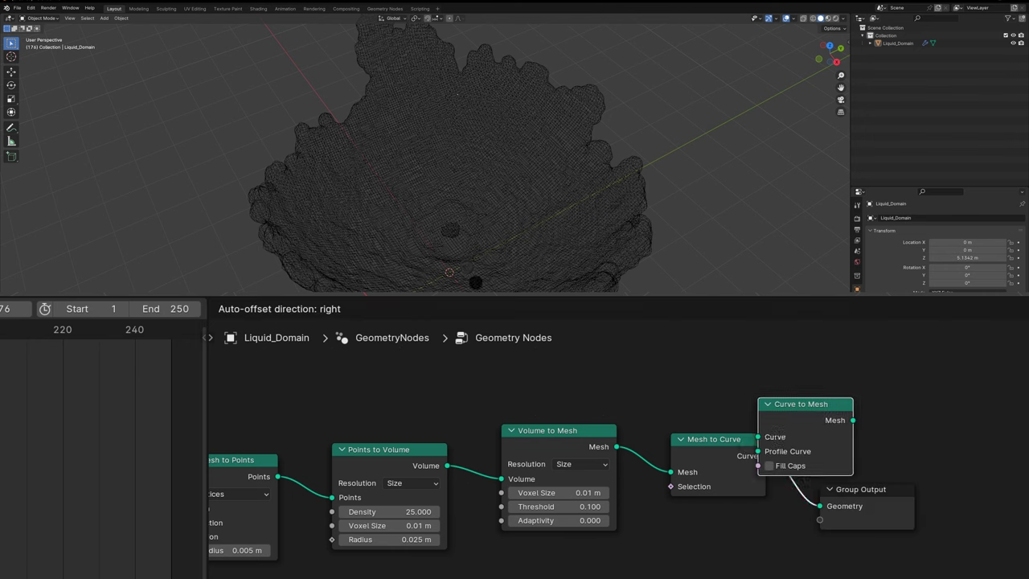
pyautogui.click(779, 441)
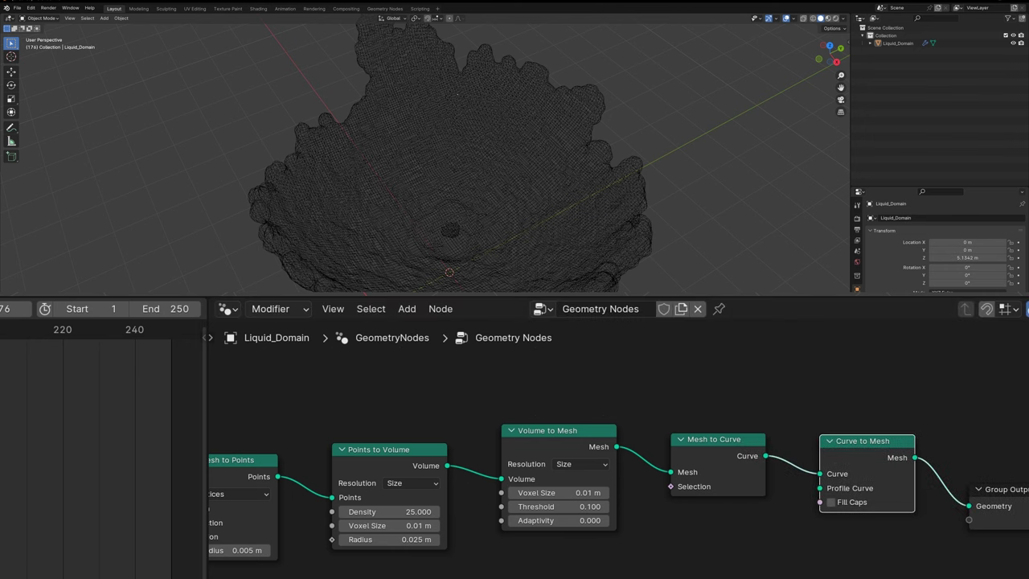
# Add a Curve Circle node connected to the Profile Curve input of Curve to Mesh
pyautogui.moveTo(819, 488); pyautogui.dragTo(579, 492)
pyautogui.write('circl')
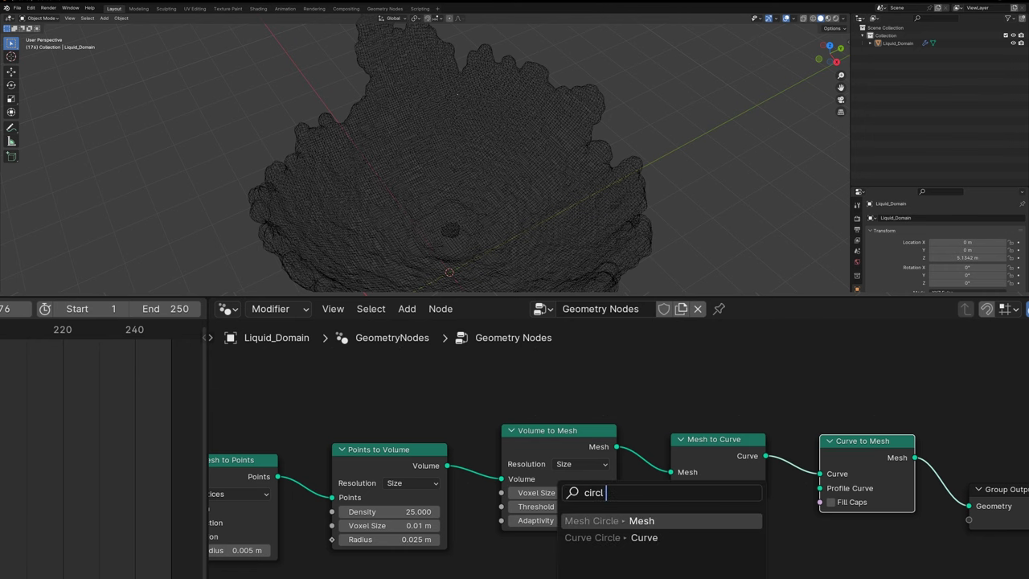
pyautogui.press('Down')
pyautogui.press('Return')
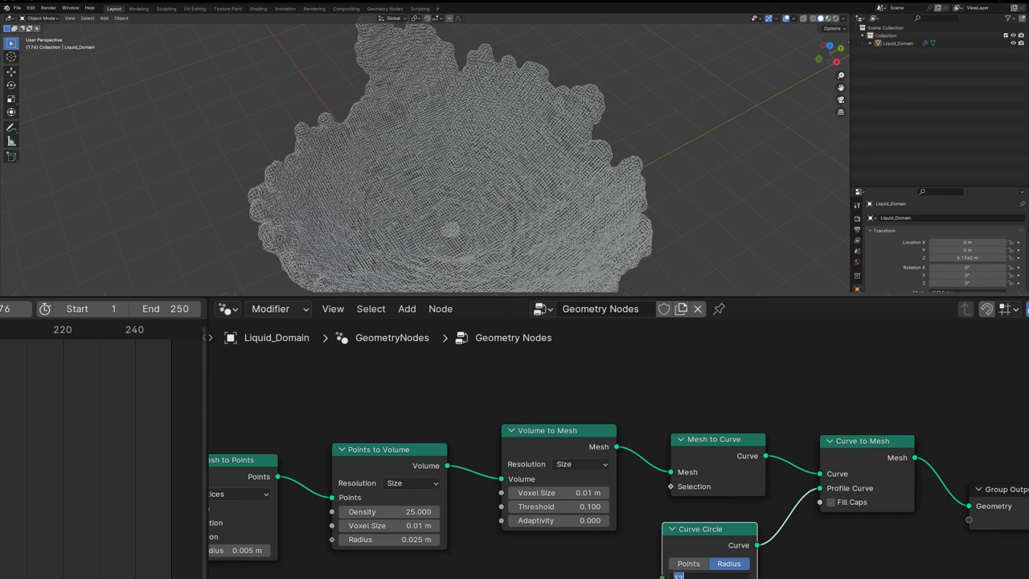
# Play the animation and view the flower's wire-like mesh from different angles
pyautogui.press('space')
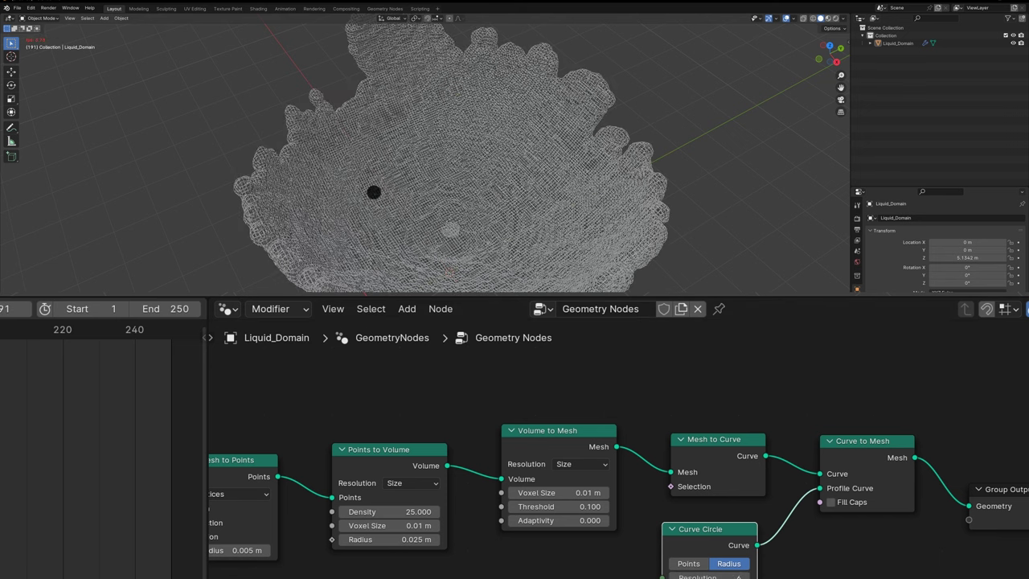
pyautogui.moveTo(347, 182); pyautogui.dragTo(388, 187, button='middle')
pyautogui.press('space')
pyautogui.press('space')
pyautogui.moveTo(579, 233); pyautogui.dragTo(595, 249, button='middle')
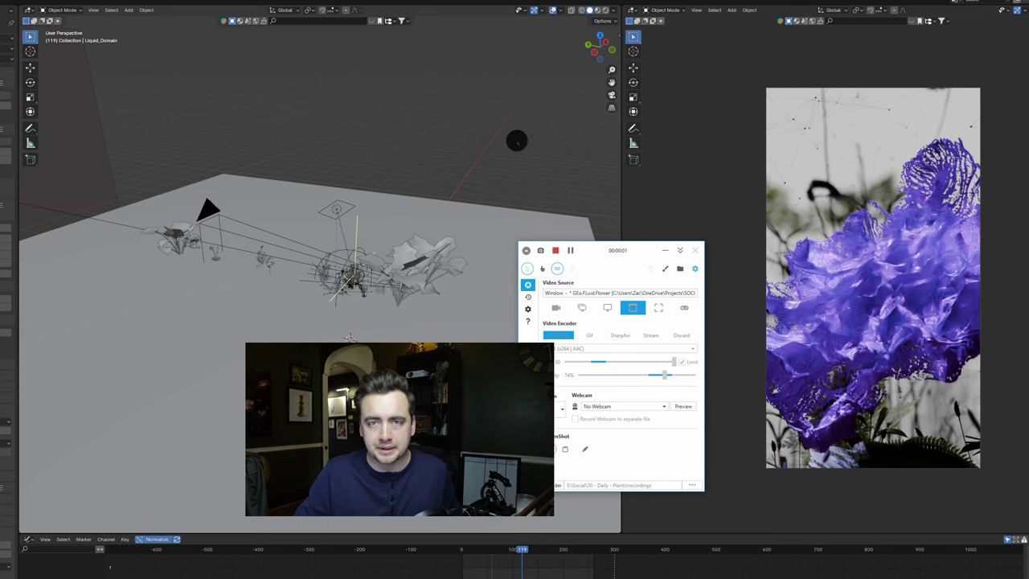
# Select the liquid flower in the full scene and isolate it in the left 3D view
pyautogui.click(517, 140)
pyautogui.scroll(4, 375, 317)
pyautogui.moveTo(373, 317); pyautogui.dragTo(358, 274, button='middle')
pyautogui.scroll(4, 289, 309)
pyautogui.scroll(-5, 291, 291)
pyautogui.scroll(6, 291, 326)
pyautogui.click(359, 274)
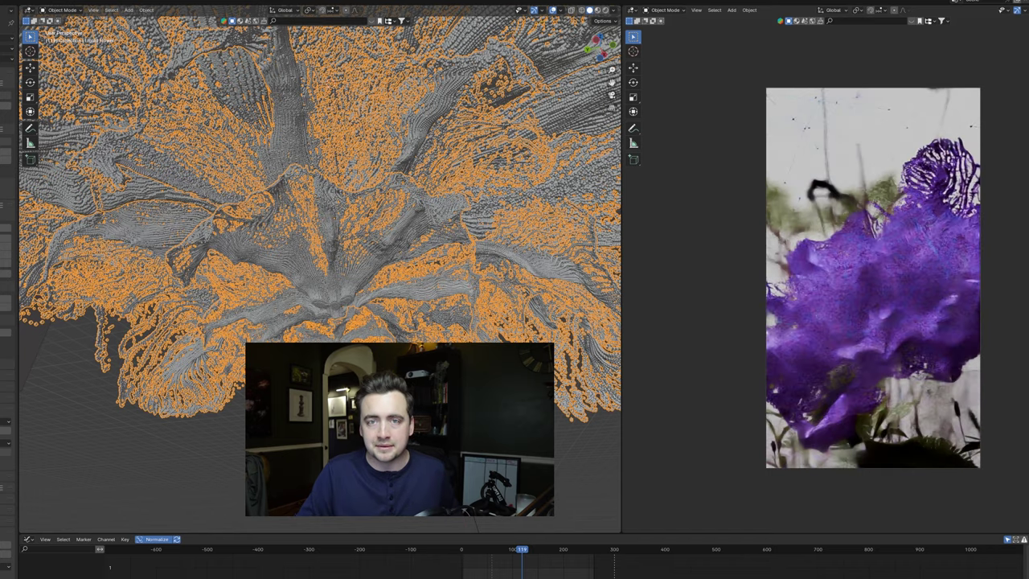
# Examine the isolated flower's strand-like petals and center from several angles, both close up and from a distance
pyautogui.scroll(-5, 446, 289)
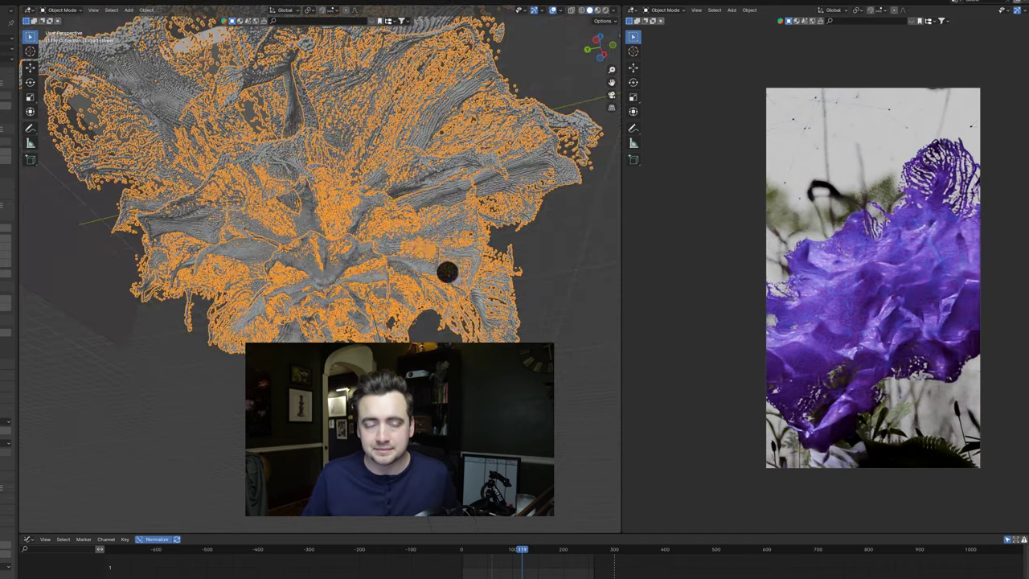
pyautogui.moveTo(445, 271); pyautogui.dragTo(362, 426, button='middle')
pyautogui.scroll(6, 351, 354)
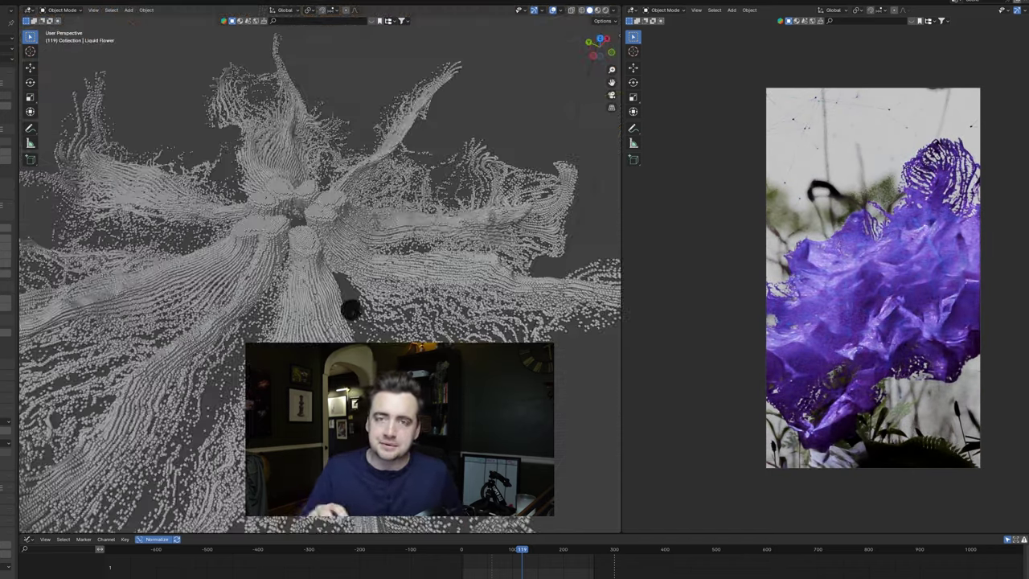
pyautogui.moveTo(351, 308); pyautogui.dragTo(246, 338, button='middle')
pyautogui.scroll(3, 295, 271)
pyautogui.scroll(-6, 317, 300)
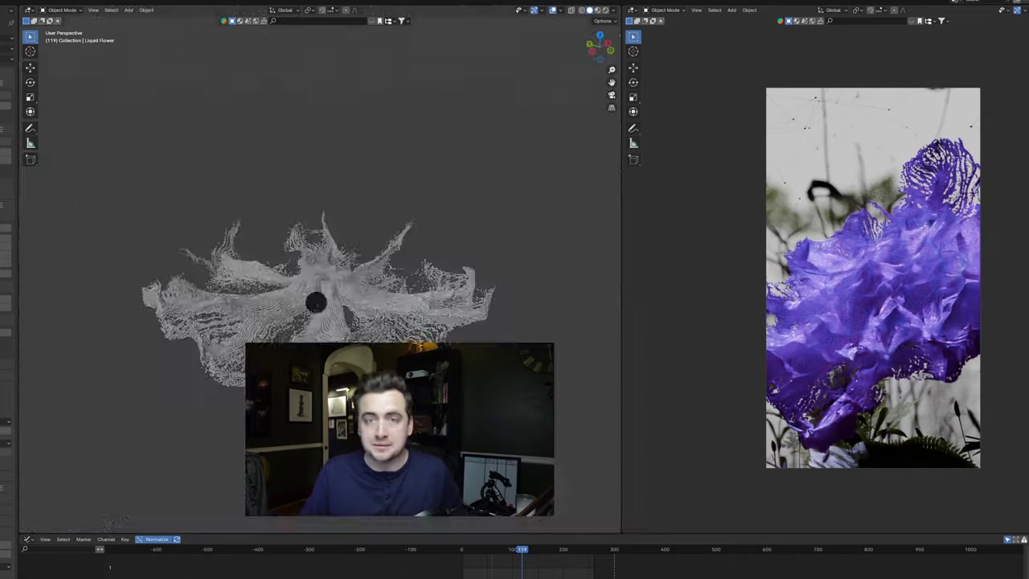
pyautogui.scroll(6, 324, 284)
pyautogui.moveTo(317, 300); pyautogui.dragTo(328, 276, button='middle')
pyautogui.scroll(-6, 335, 258)
pyautogui.scroll(6, 316, 335)
pyautogui.scroll(-4, 321, 326)
# Return to the full scene with the surrounding plants, play the animation and go to frame 108
pyautogui.press('KP_Decimal')
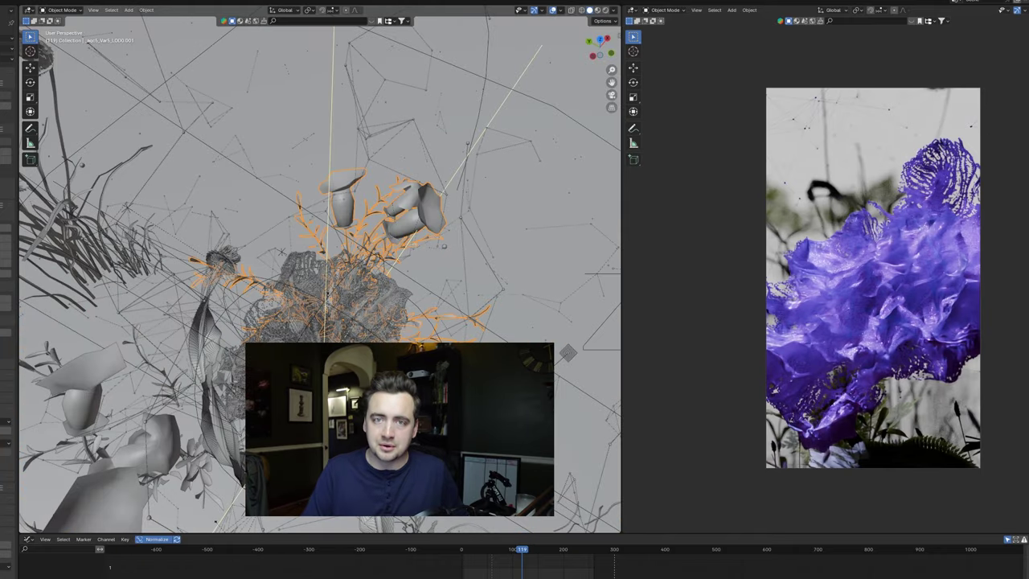
pyautogui.moveTo(567, 351); pyautogui.dragTo(361, 257, button='middle')
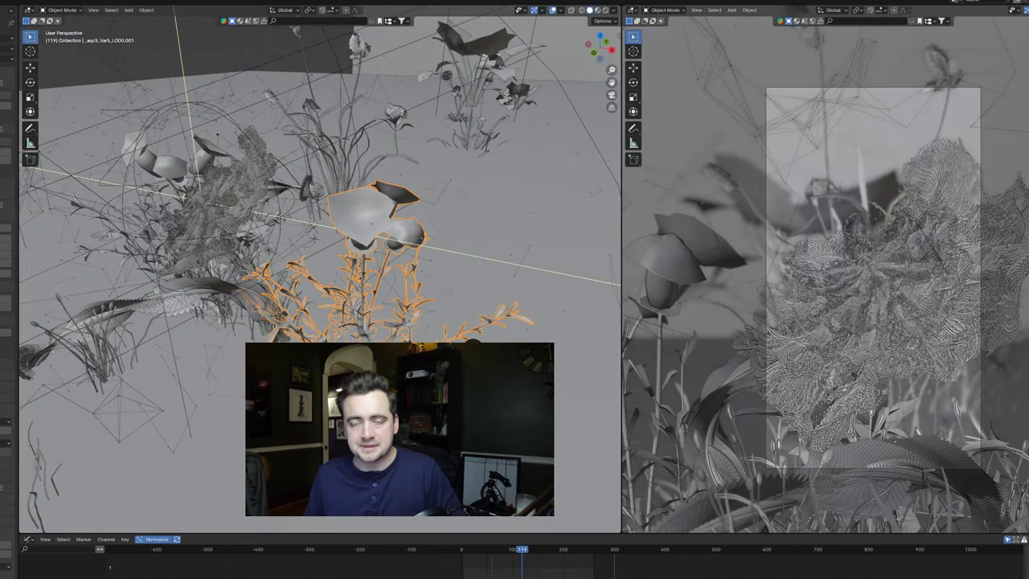
pyautogui.press('space')
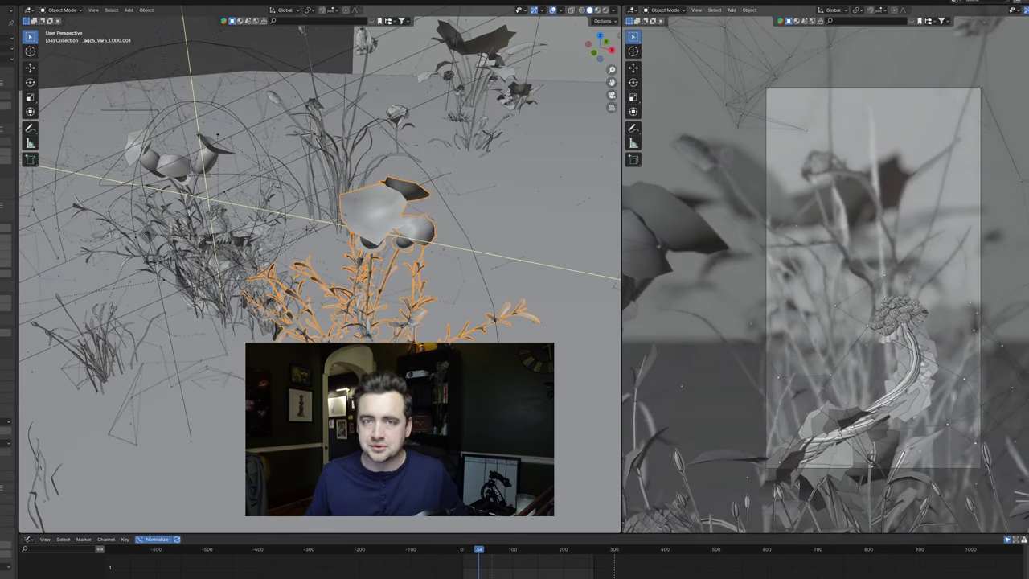
pyautogui.click(515, 549)
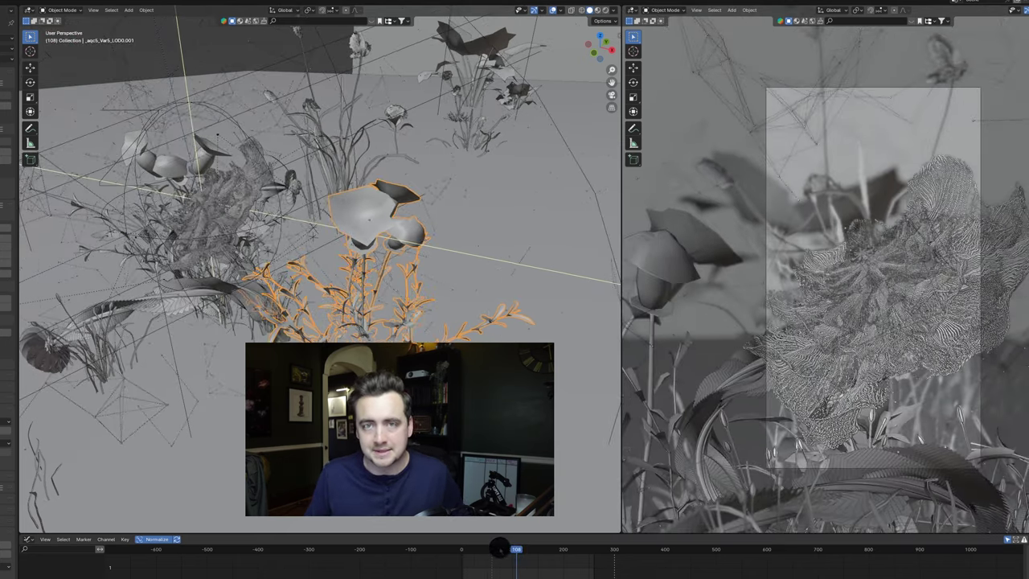